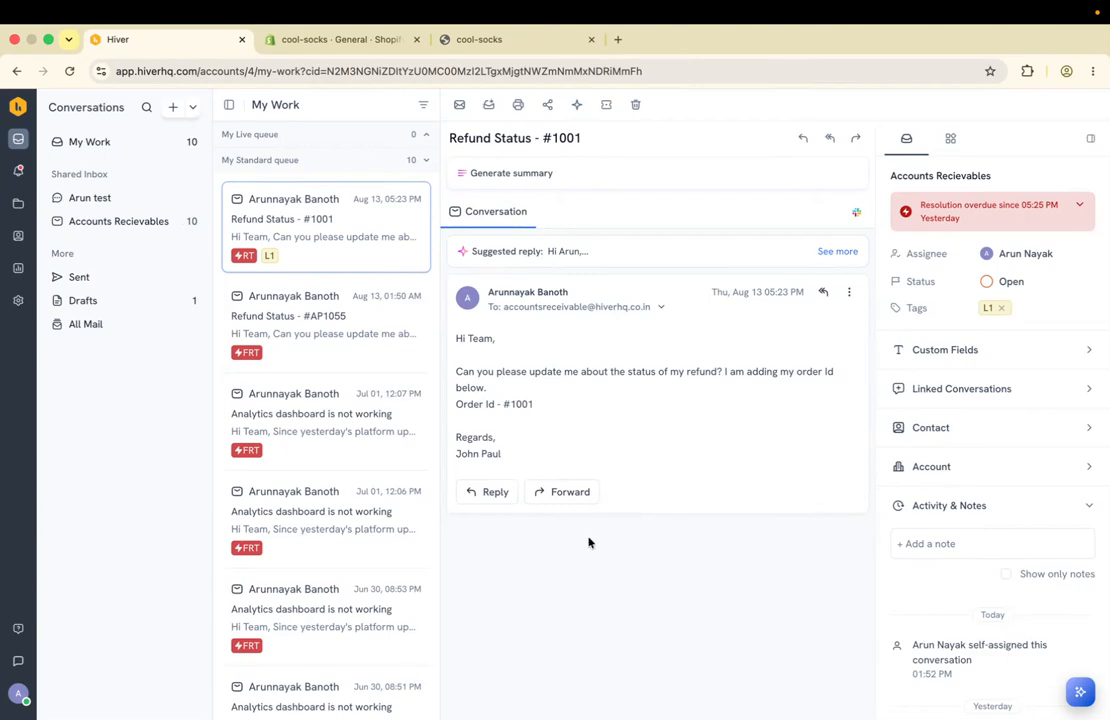
- Start the setup of the Shopify E-Commerce integration from Hiver's app marketplace in the admin settings
left_click(18, 300)
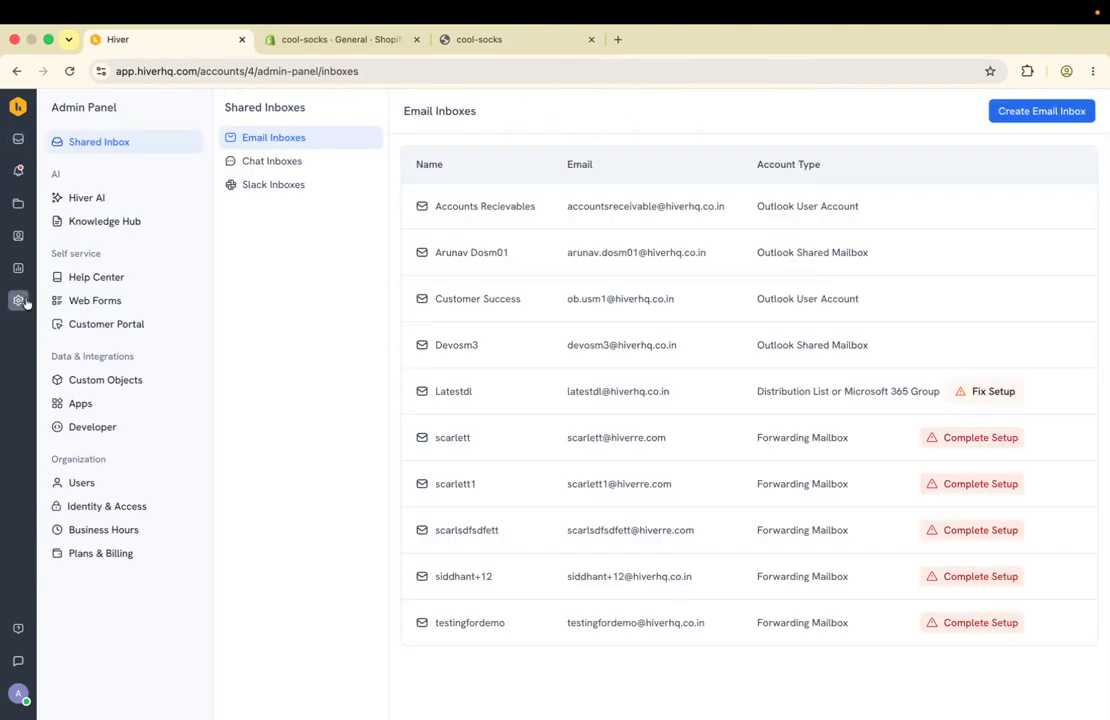
left_click(99, 405)
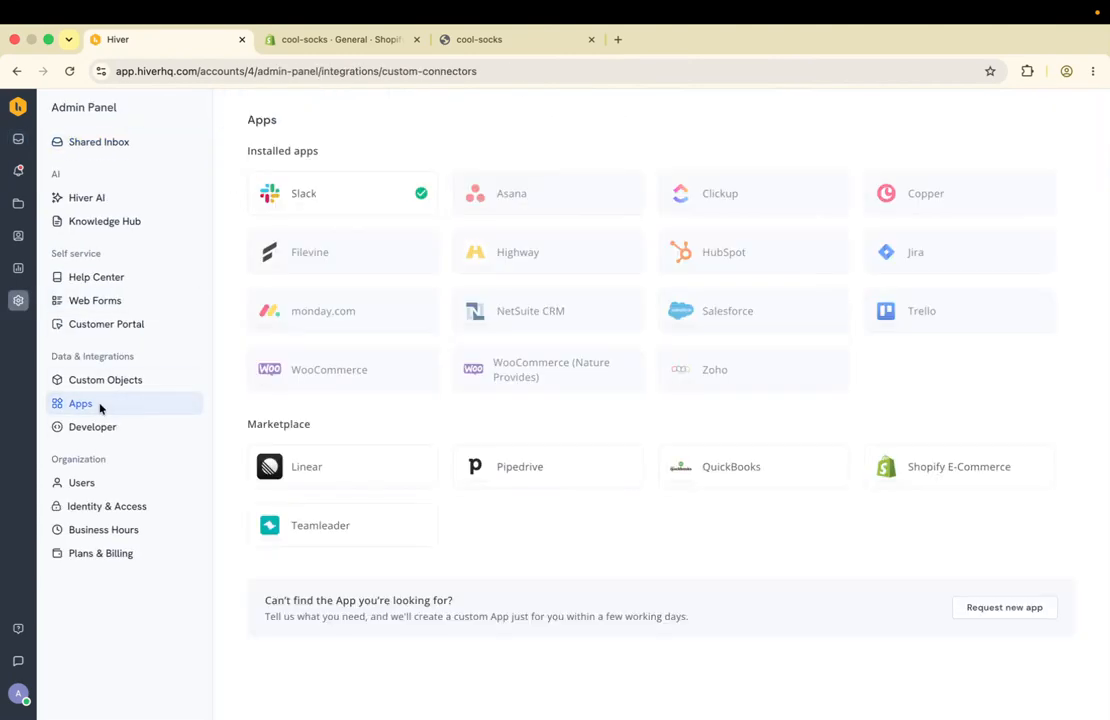
left_click(947, 468)
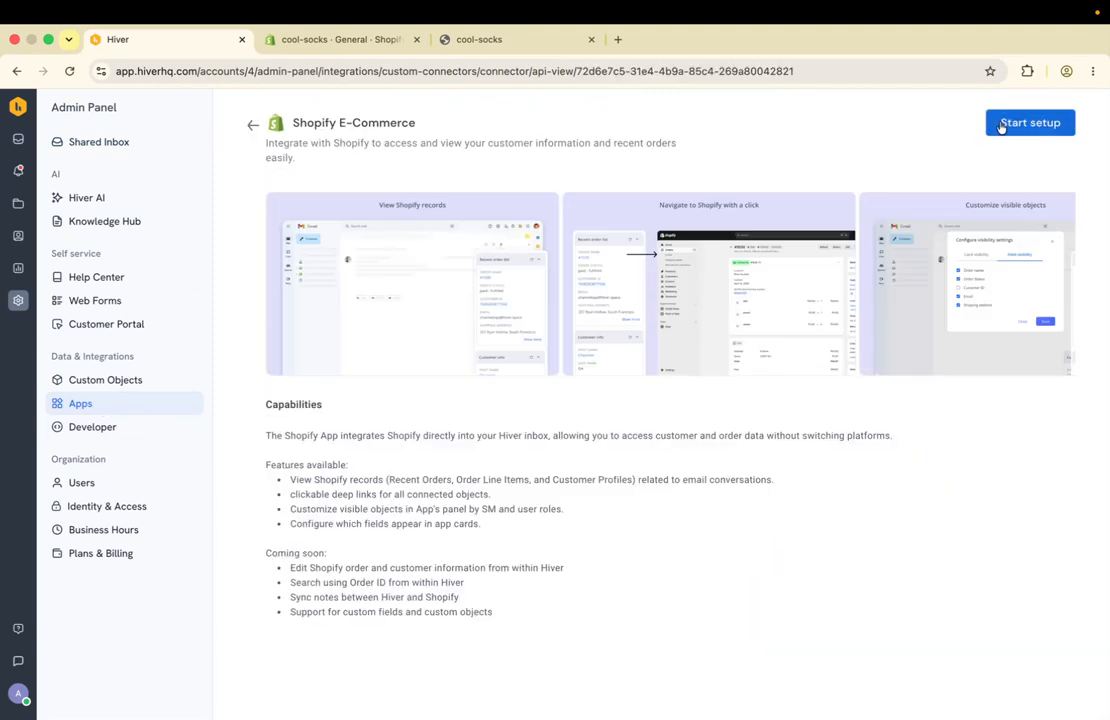
left_click(1010, 124)
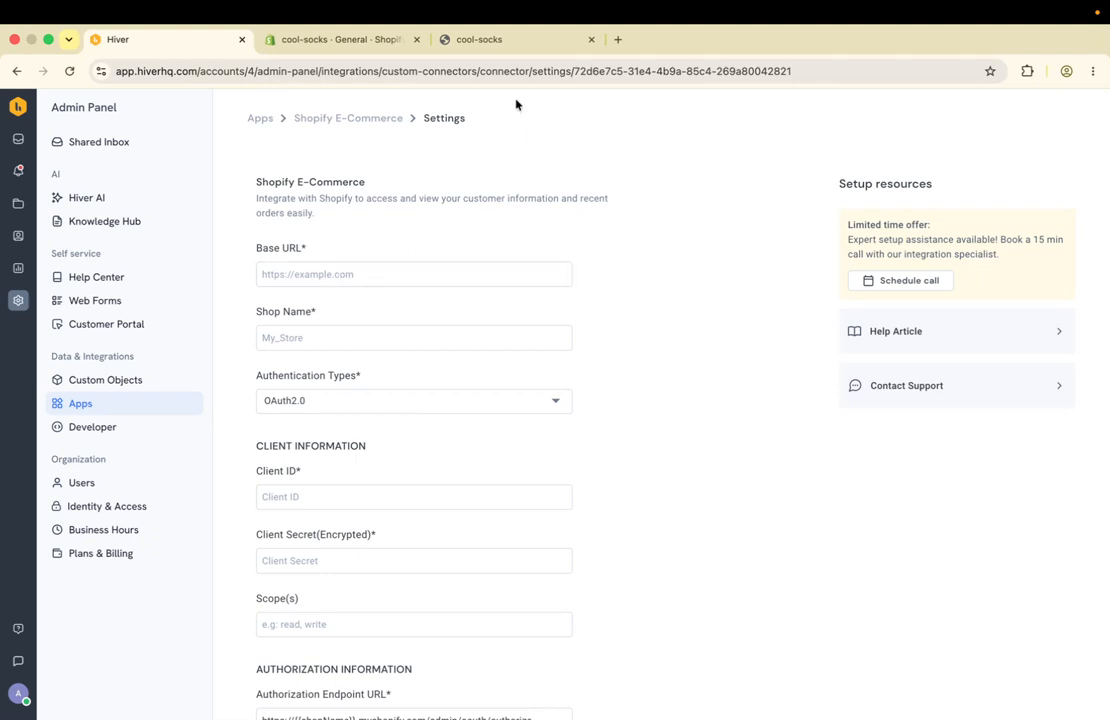
left_click(497, 40)
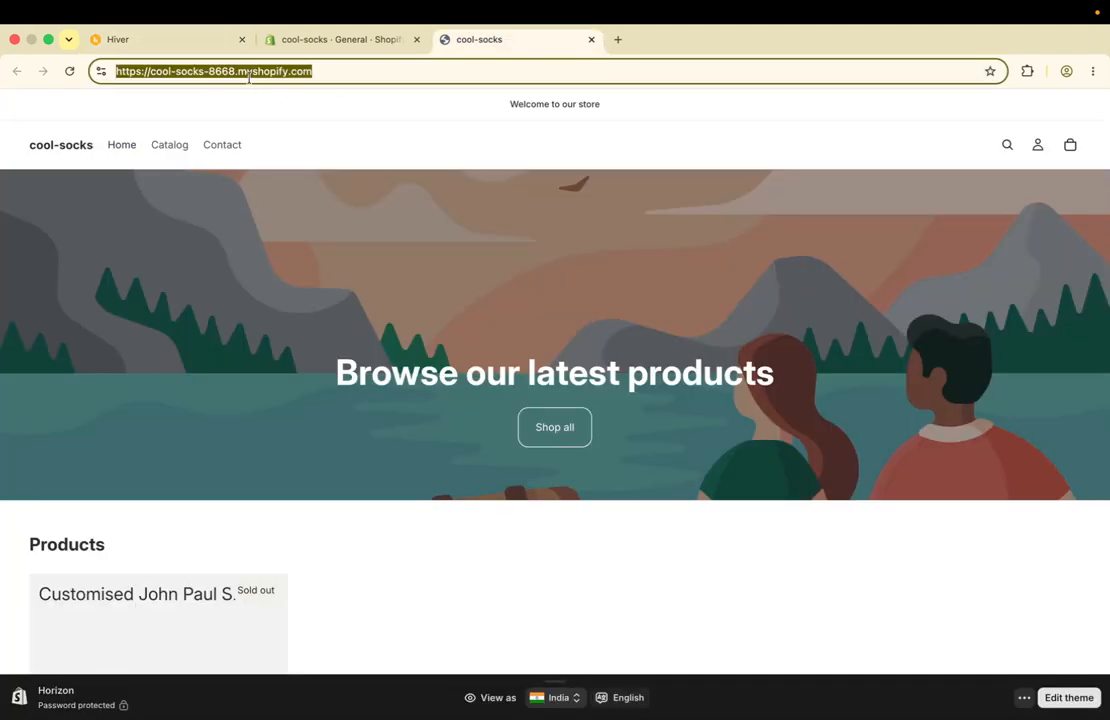
left_click(123, 36)
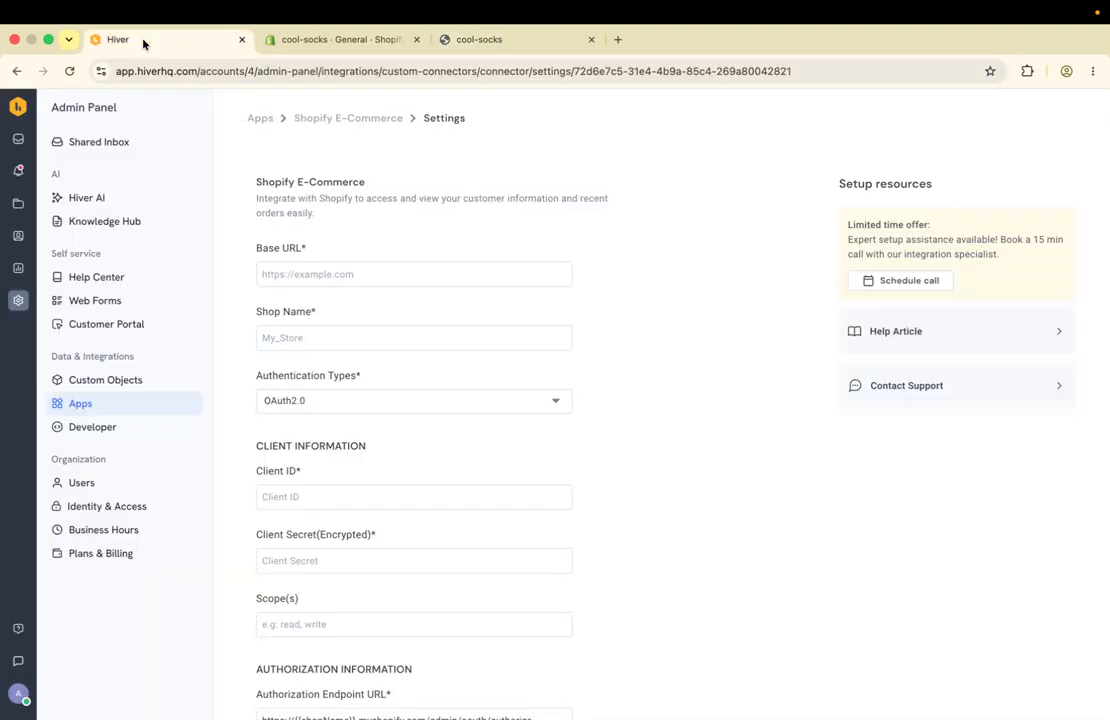
left_click(290, 272)
type("https://cool-socks-8668.myshopify.com/")
key("BackSpace")
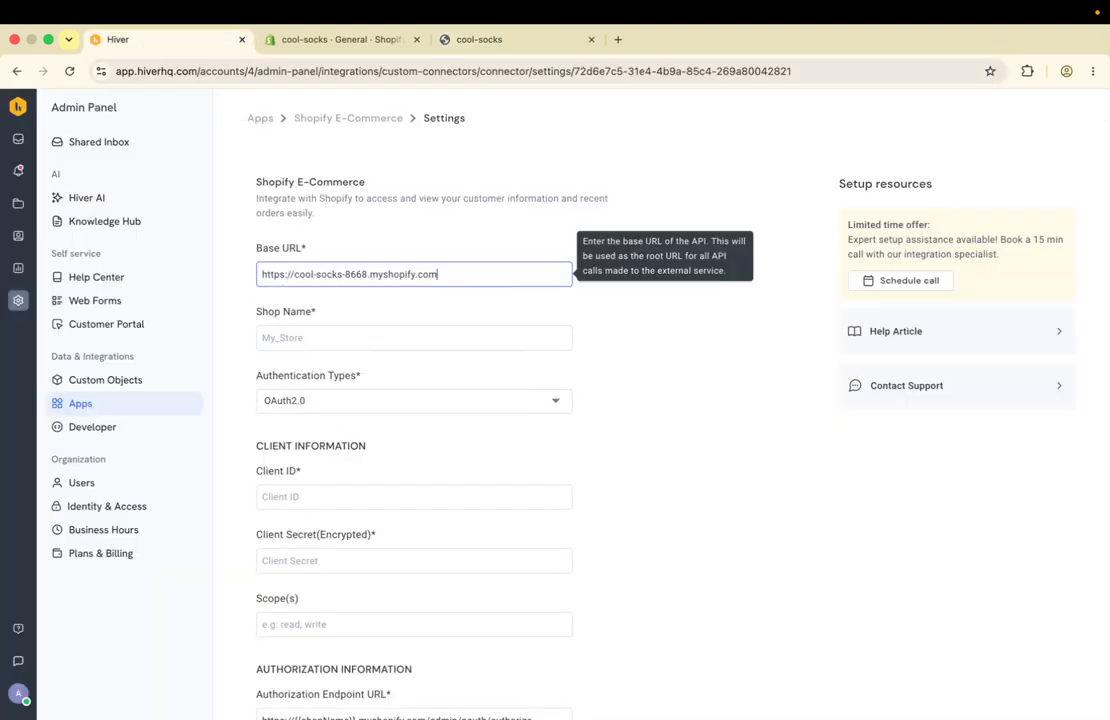
- Copy the store handle cool-socks-8668 from the Shopify admin settings into Hiver's Shop Name field and dismiss the meeting notification
left_click(344, 339)
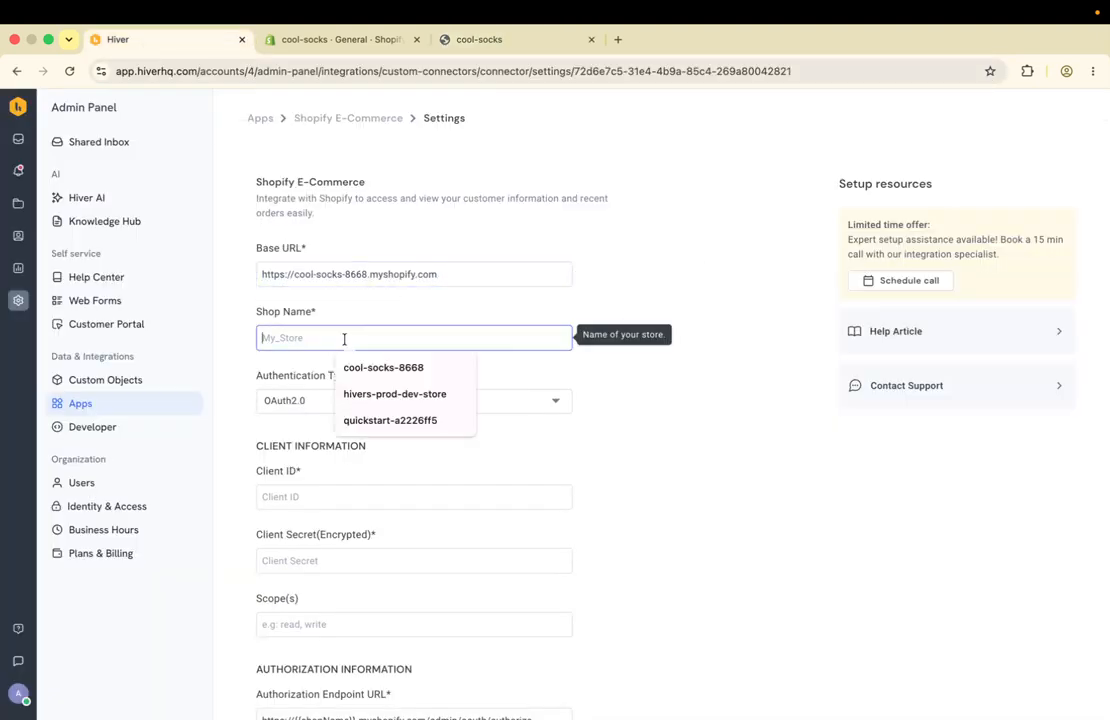
left_click(350, 40)
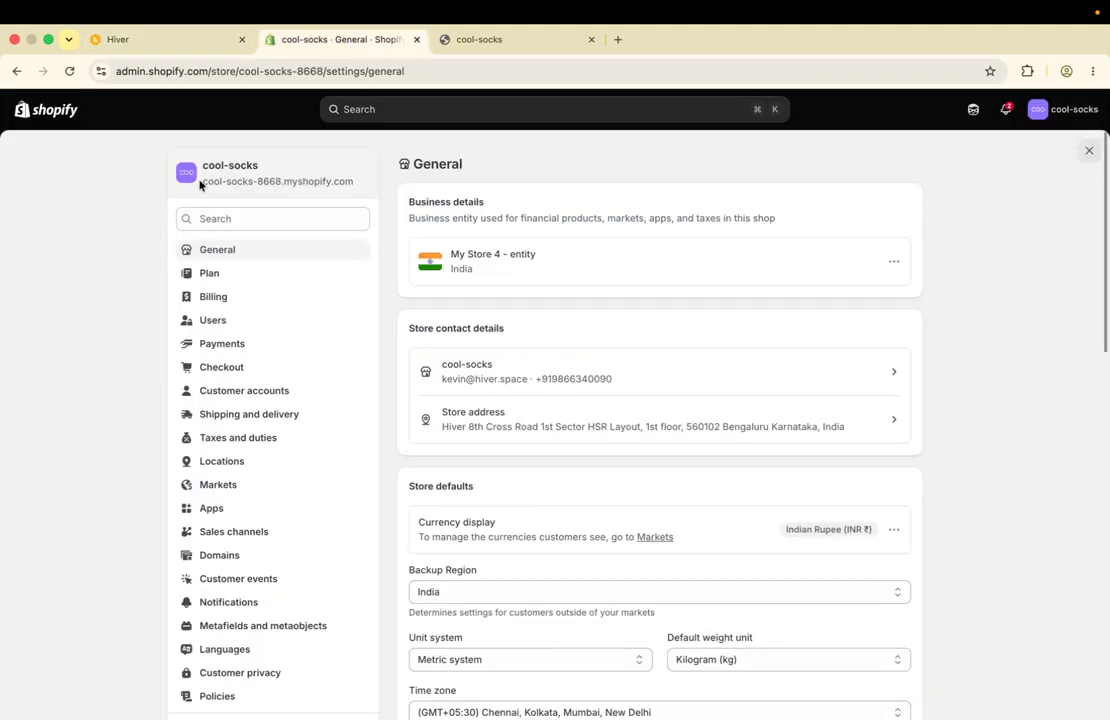
left_click_drag(201, 181, 282, 188)
key("super+c")
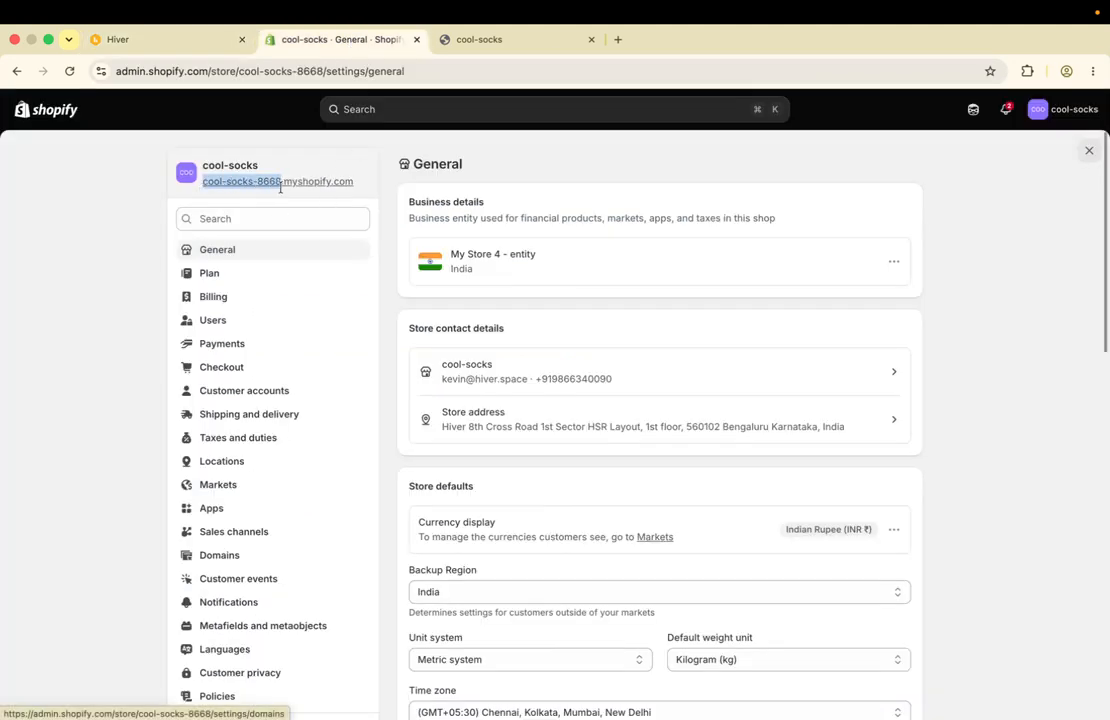
left_click(128, 39)
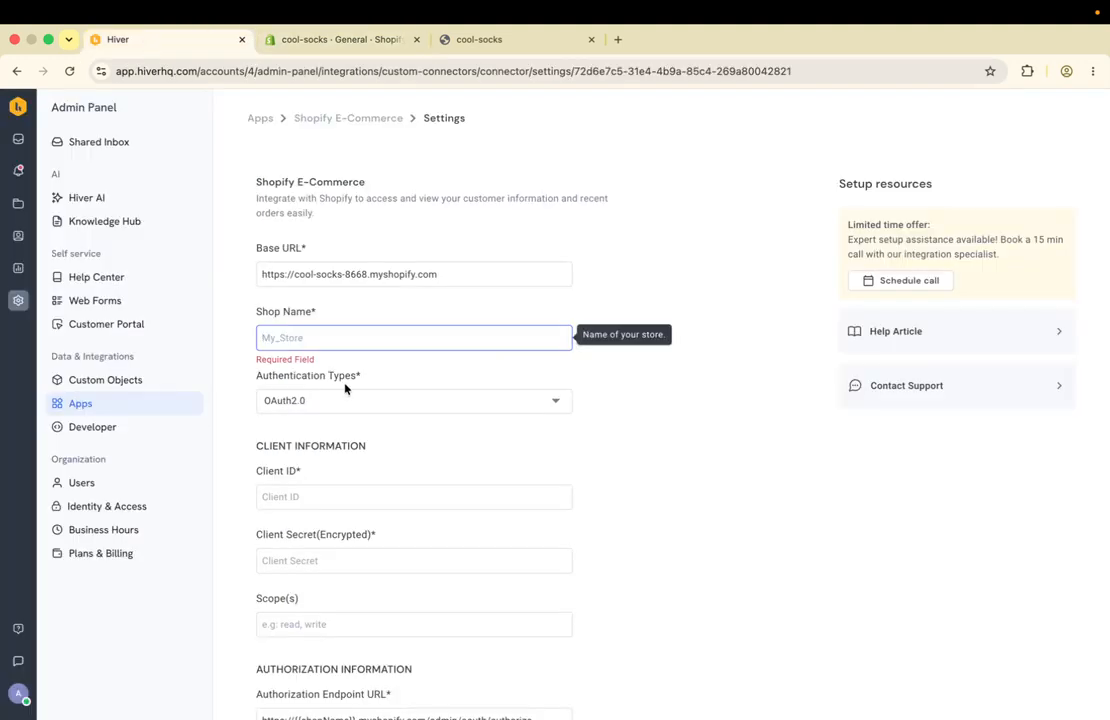
key("super+v")
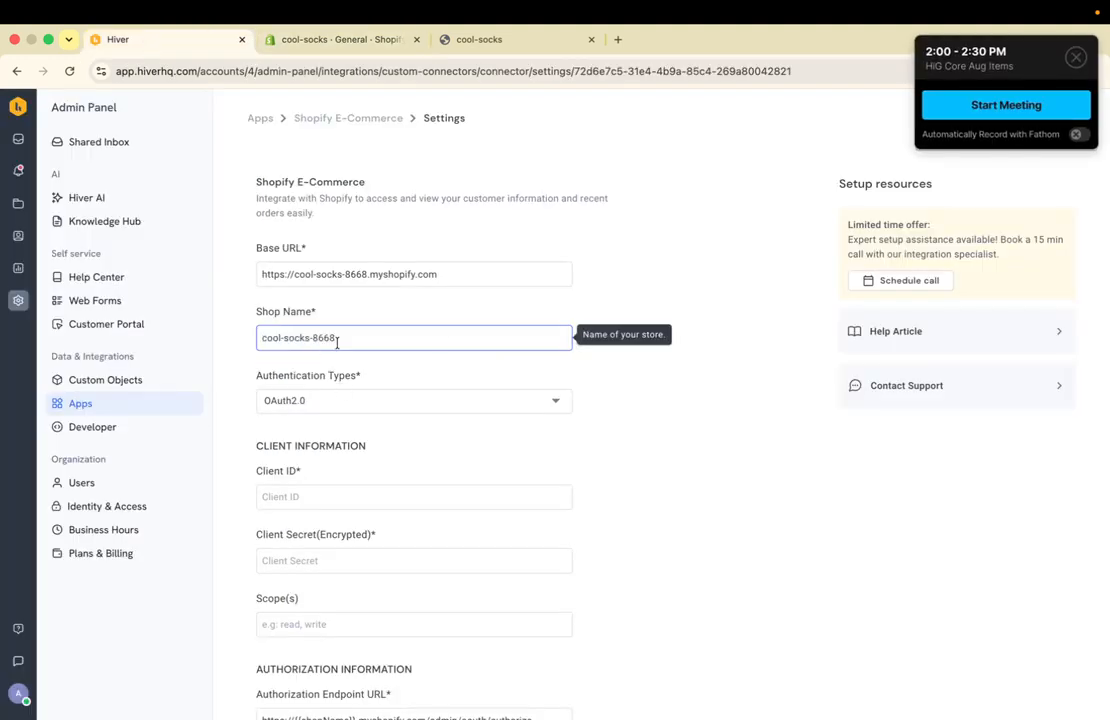
left_click(1075, 58)
scroll(404, 424, "down", 3)
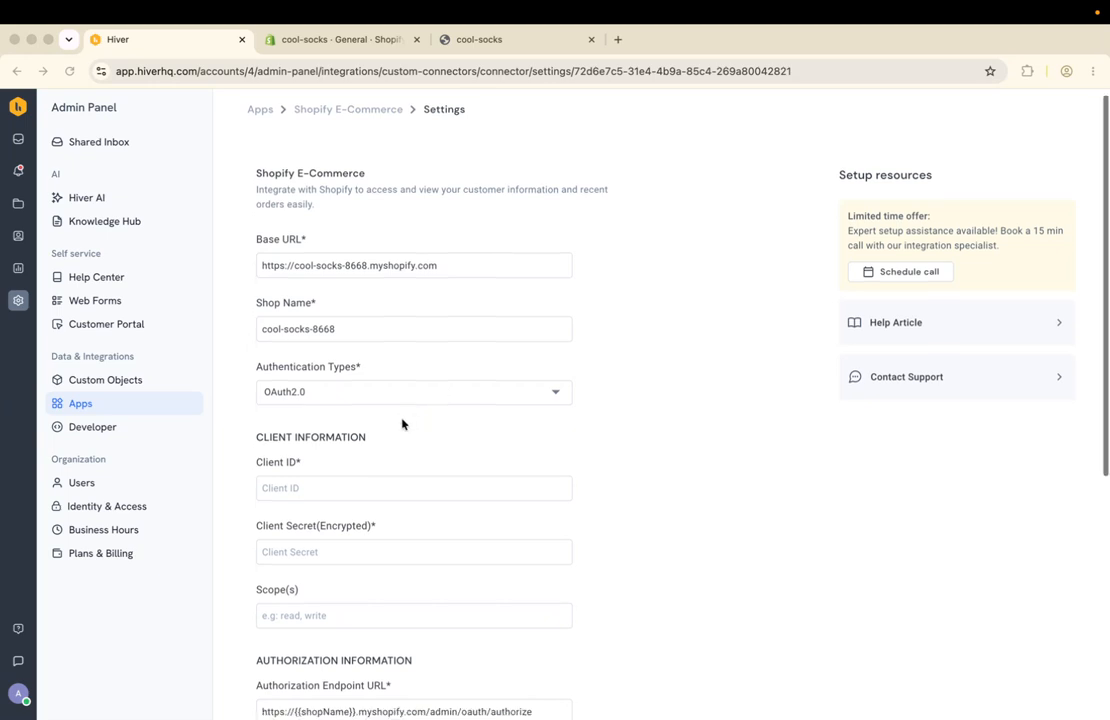
scroll(402, 424, "down", 1)
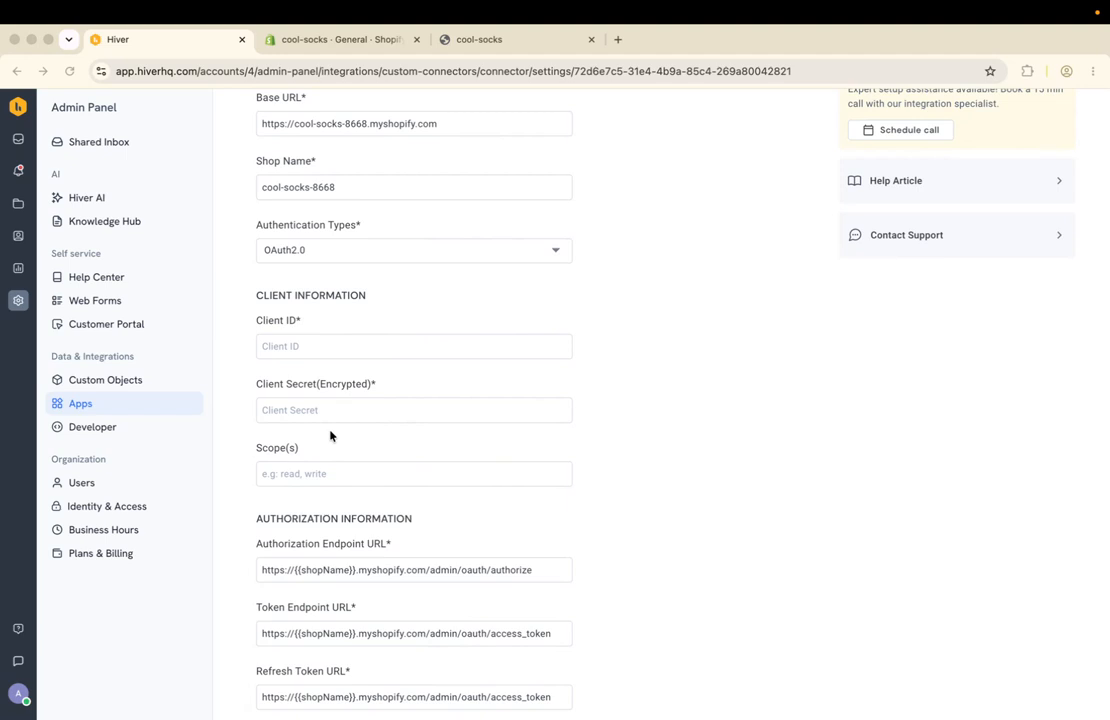
- Switch to the Shopify admin and open the Dev Dashboard from the store's app development settings
left_click(329, 35)
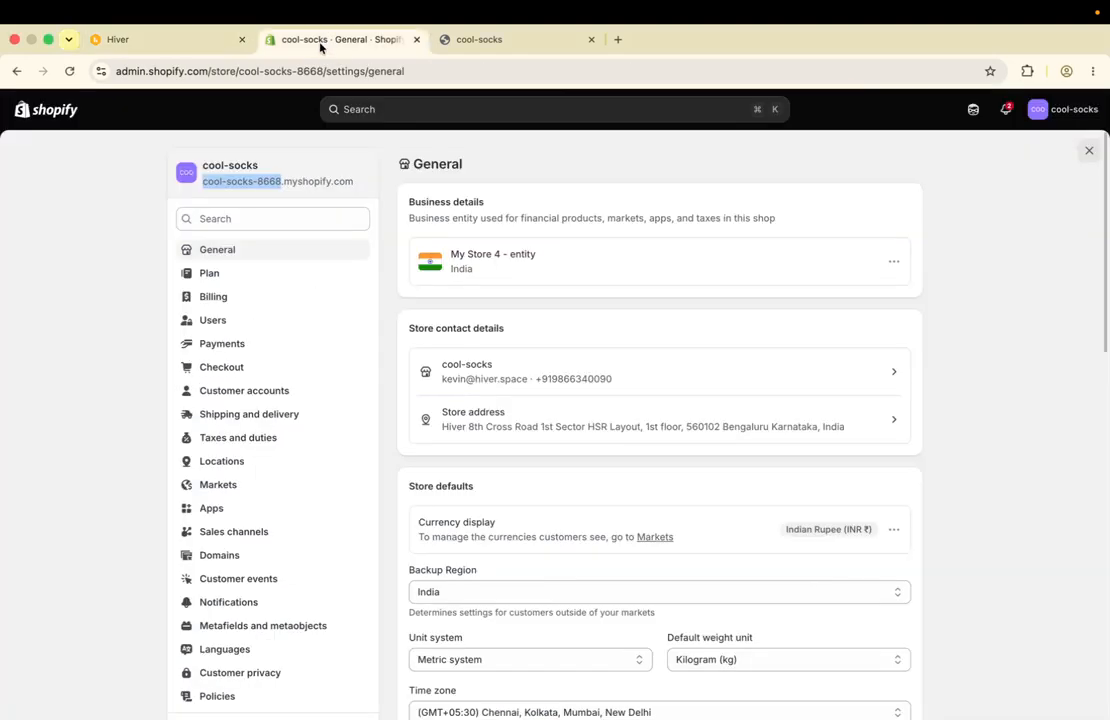
scroll(349, 515, "down", 5)
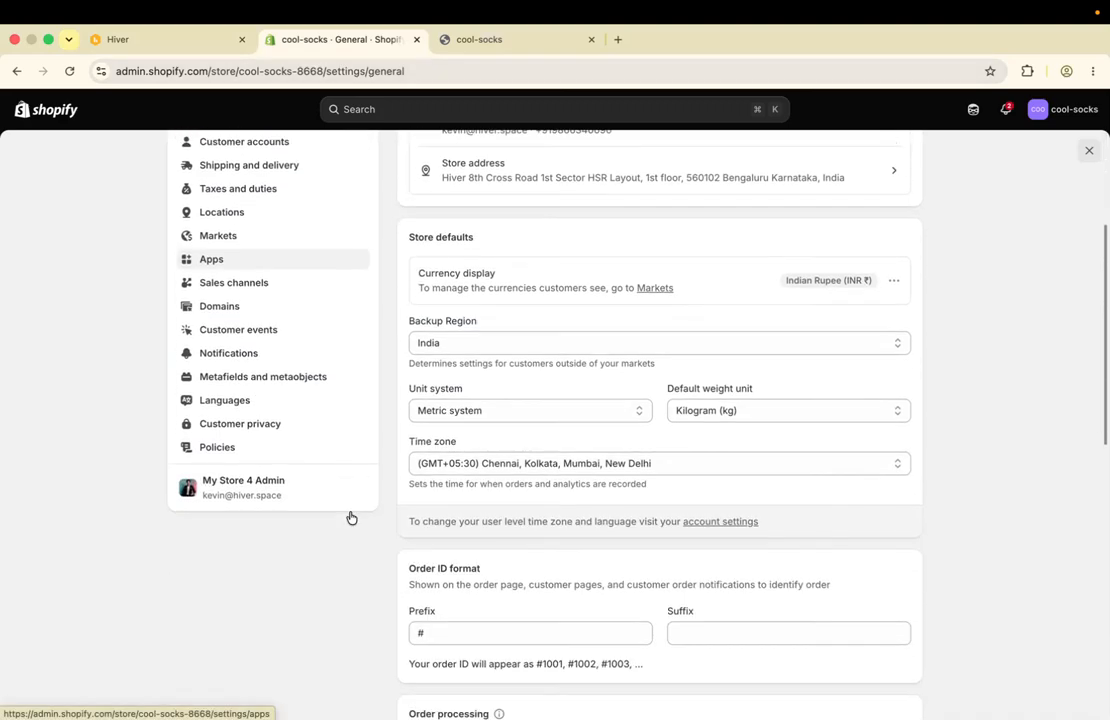
scroll(349, 515, "up", 4)
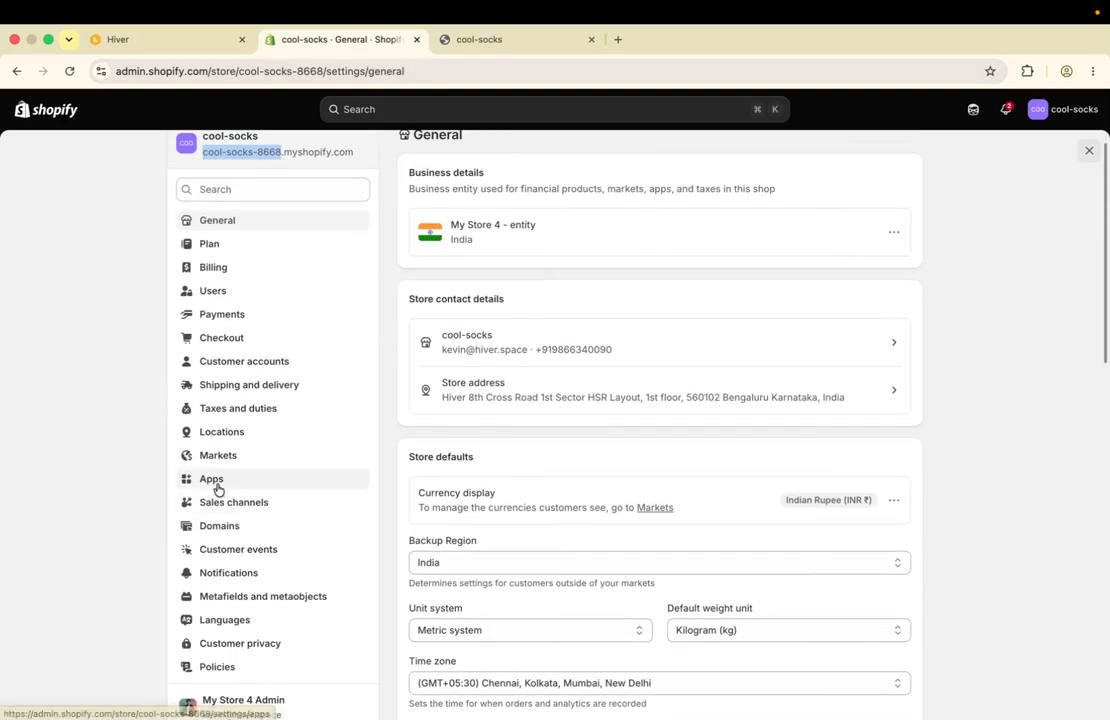
left_click(215, 486)
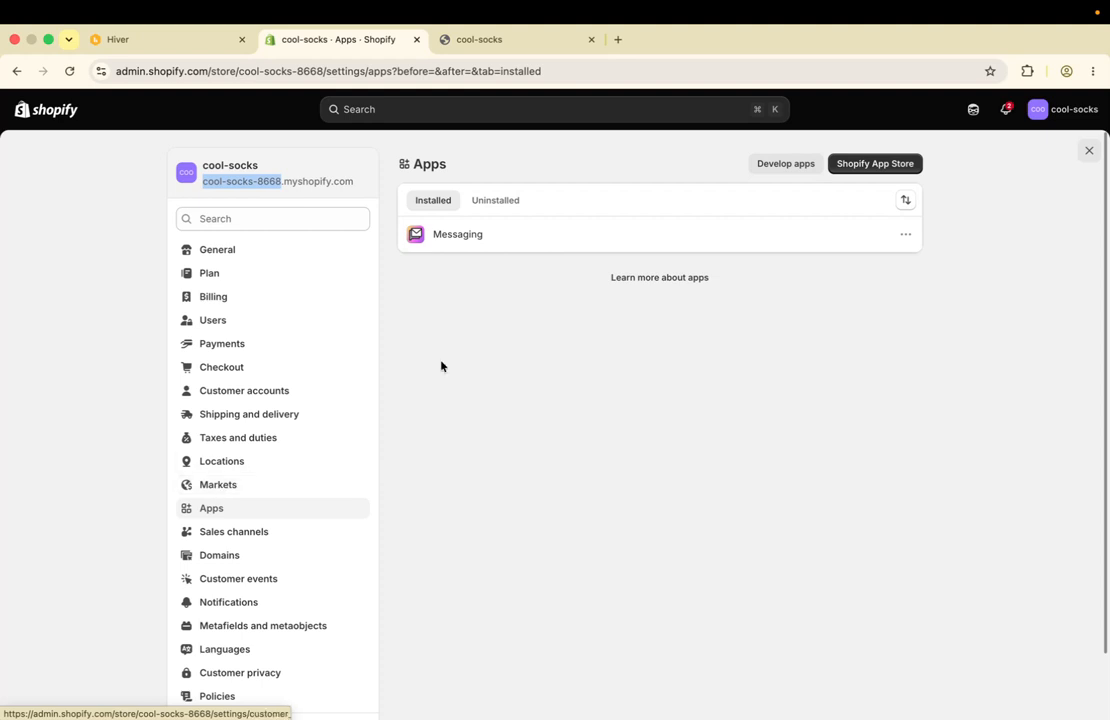
left_click(770, 168)
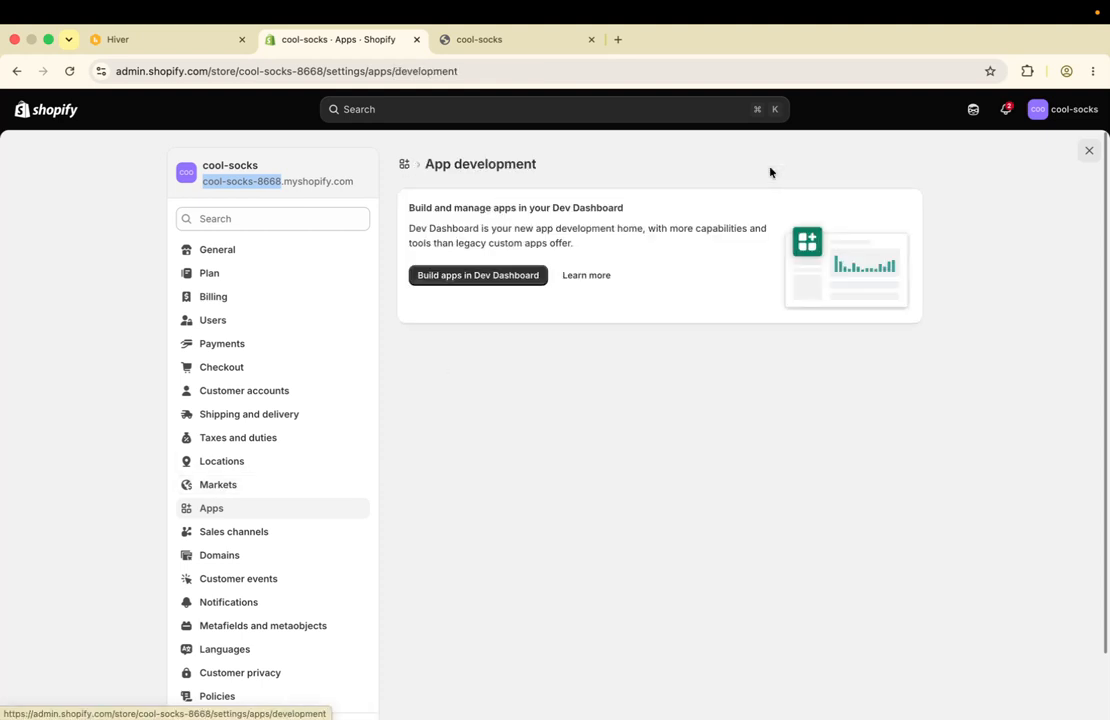
left_click(480, 277)
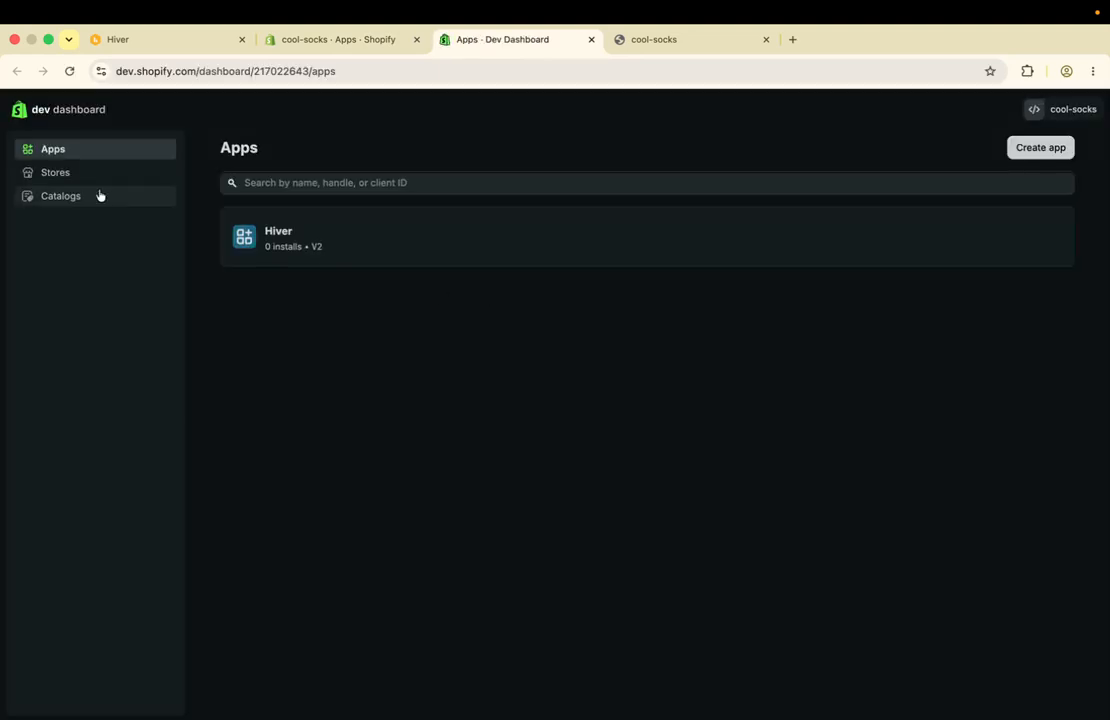
- Create a new app named "Hiver App" in the Dev Dashboard
left_click(1053, 156)
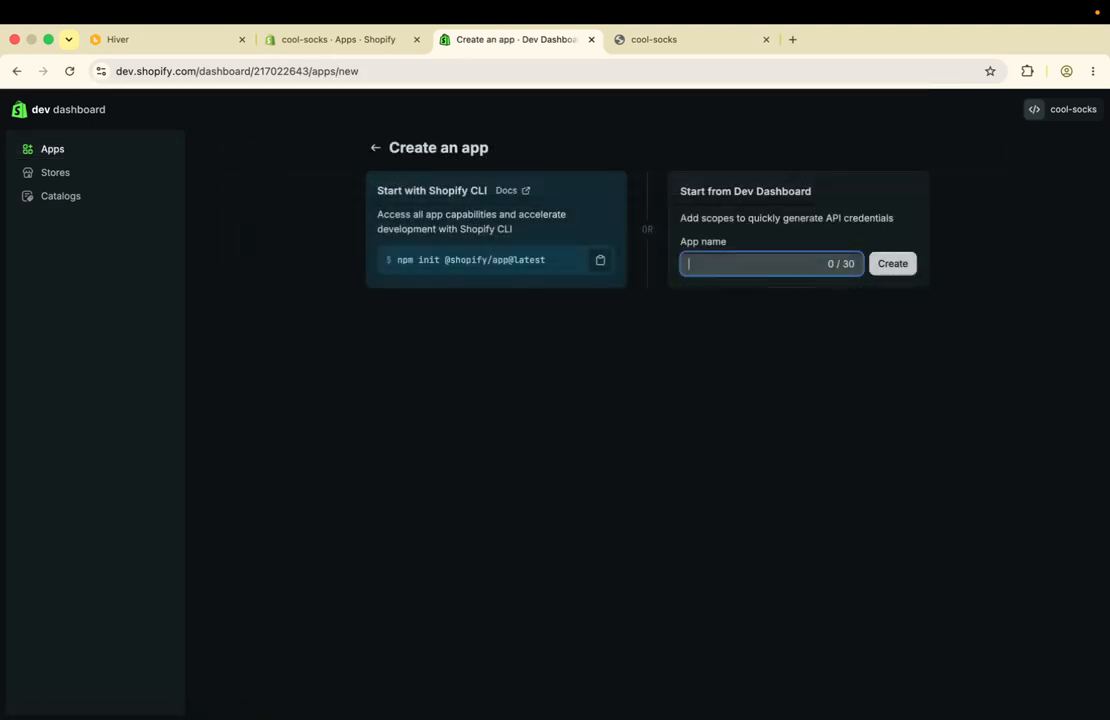
type("Hiver A")
type("oo")
key("BackSpace")
key("BackSpace")
type("p")
left_click(893, 263)
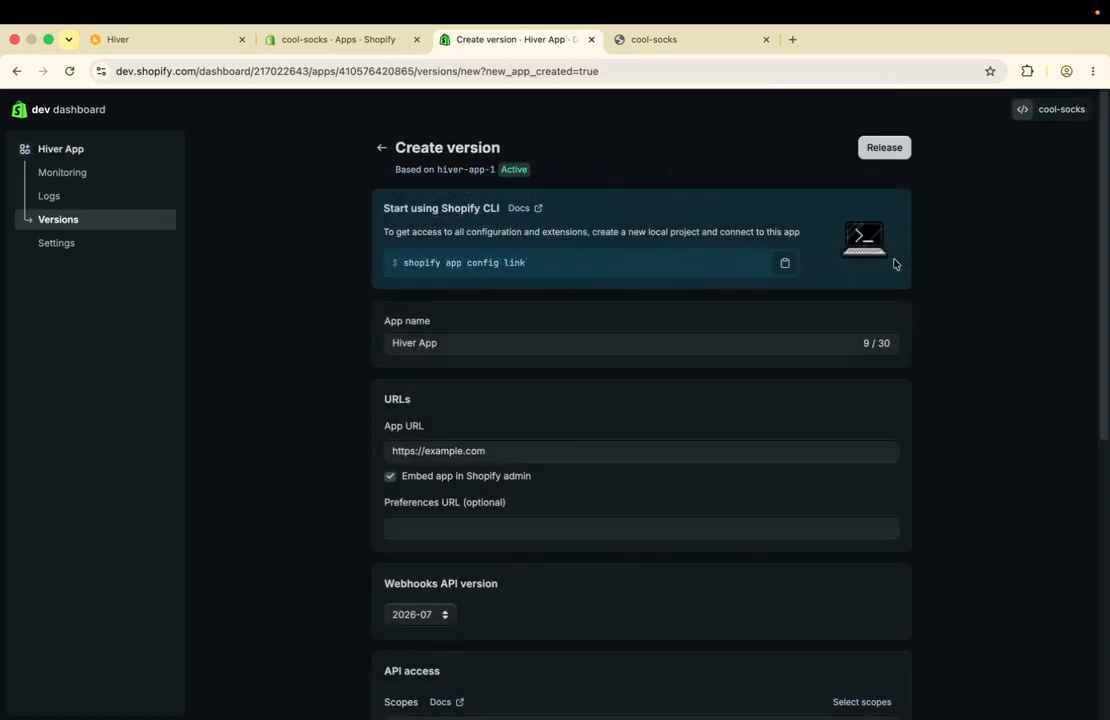
- Find the customers scopes for the app's required API access and select read_customers and write_customers under Admin API
scroll(521, 390, "down", 5)
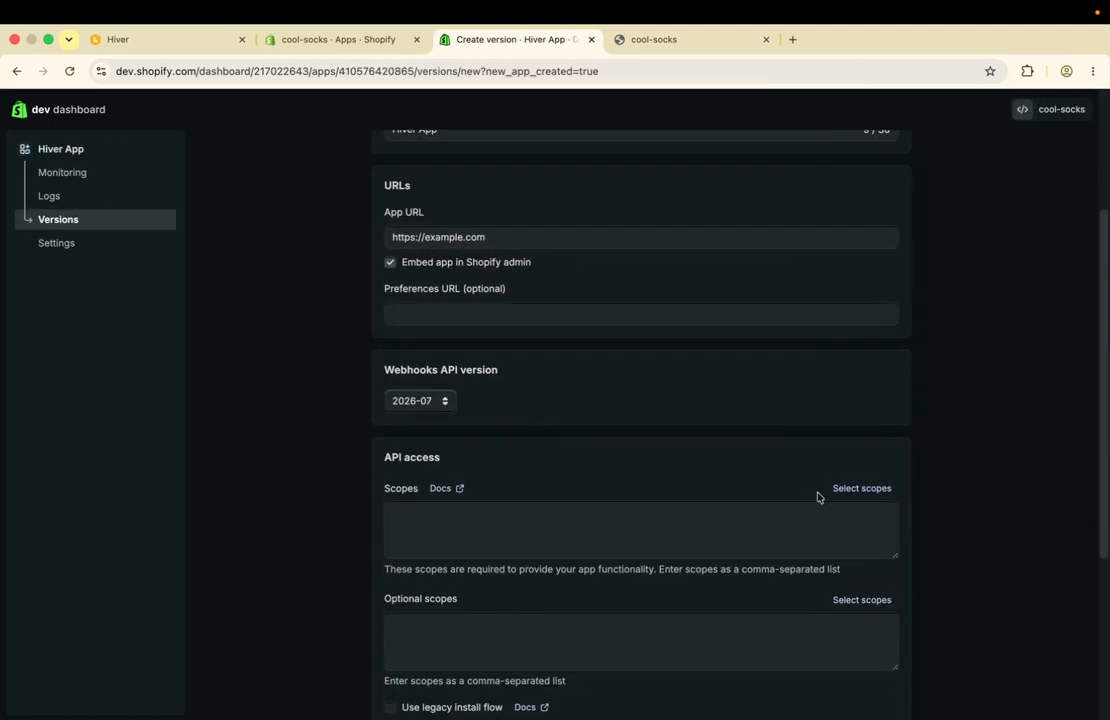
scroll(830, 492, "down", 1)
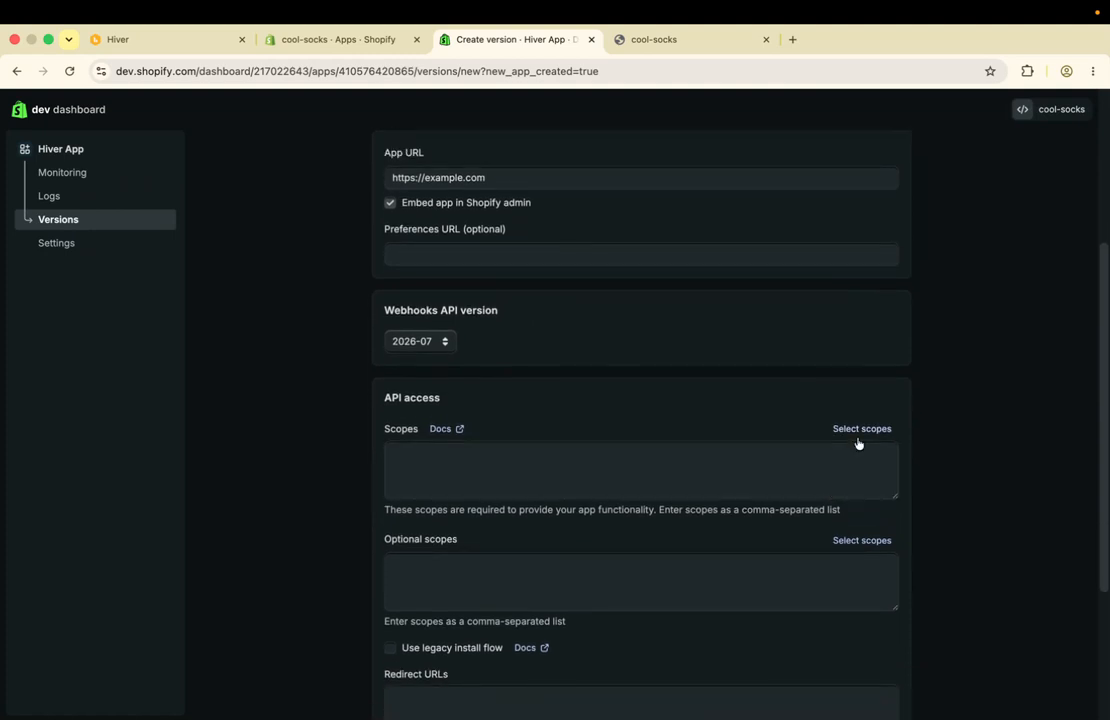
left_click(857, 437)
left_click(496, 205)
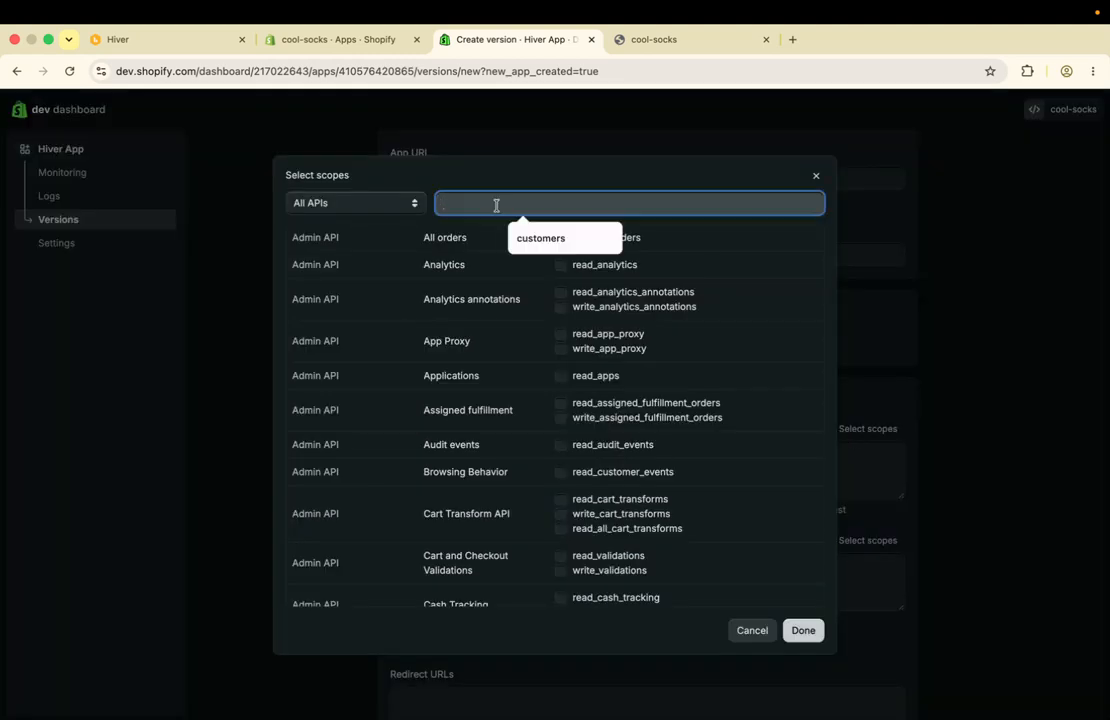
left_click(540, 238)
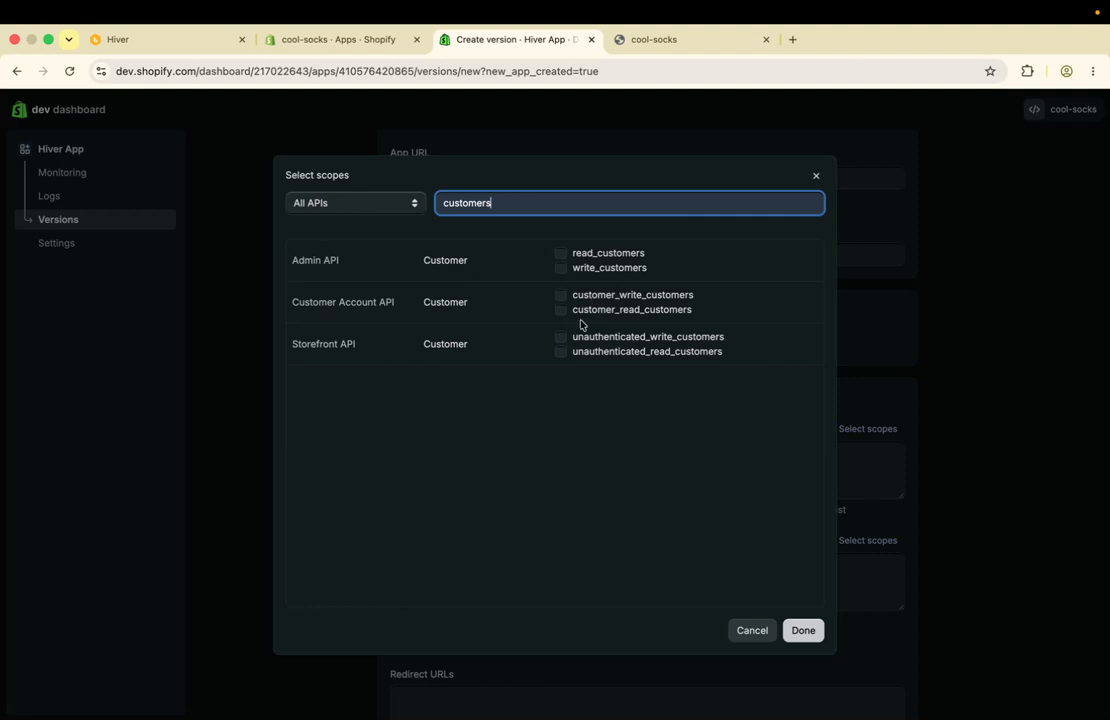
left_click(561, 254)
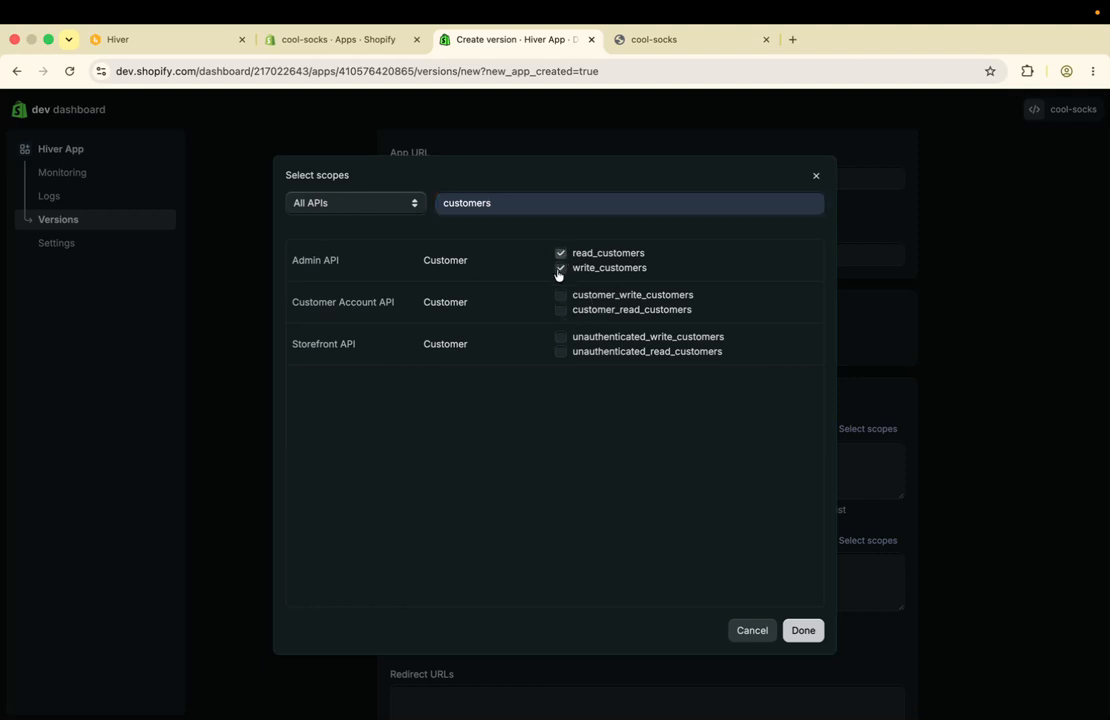
- Find the orders scopes, add read_orders and write_orders under Admin API, and confirm the scope selection
double_click(498, 202)
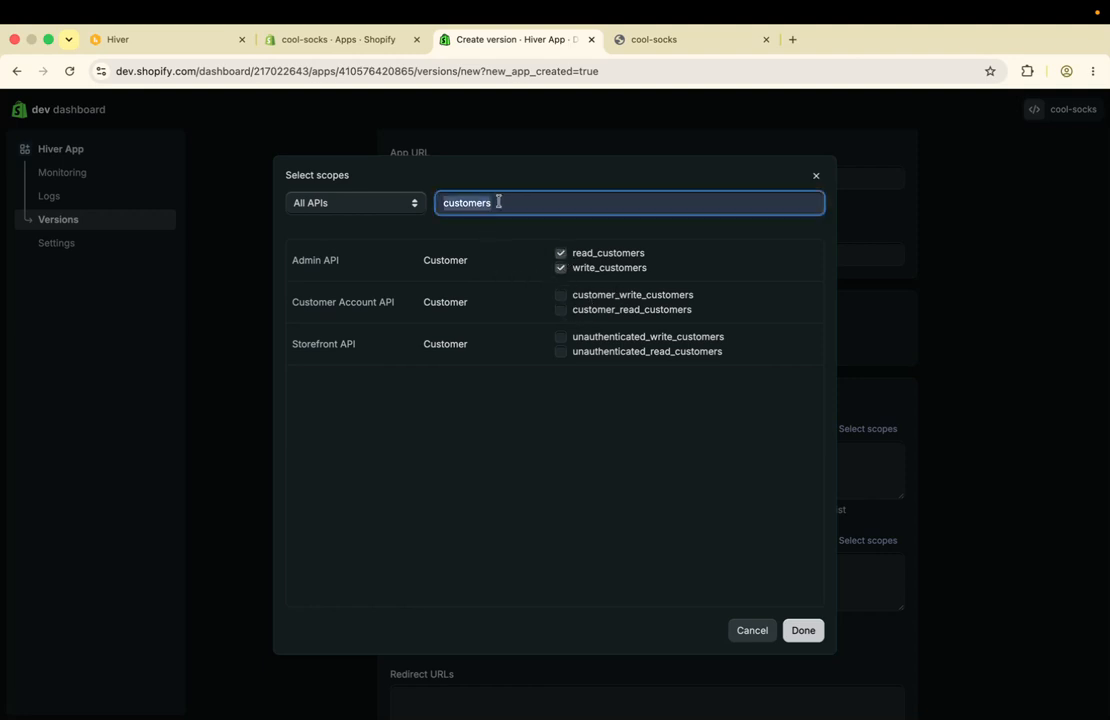
key("BackSpace")
type("orders")
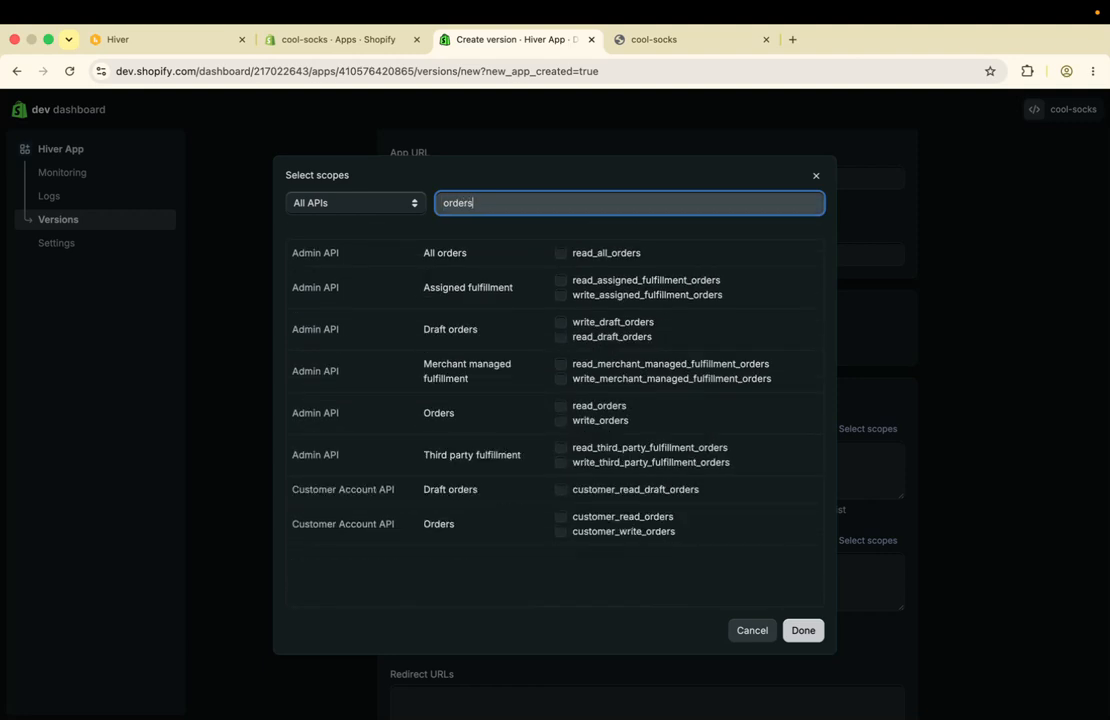
left_click(564, 408)
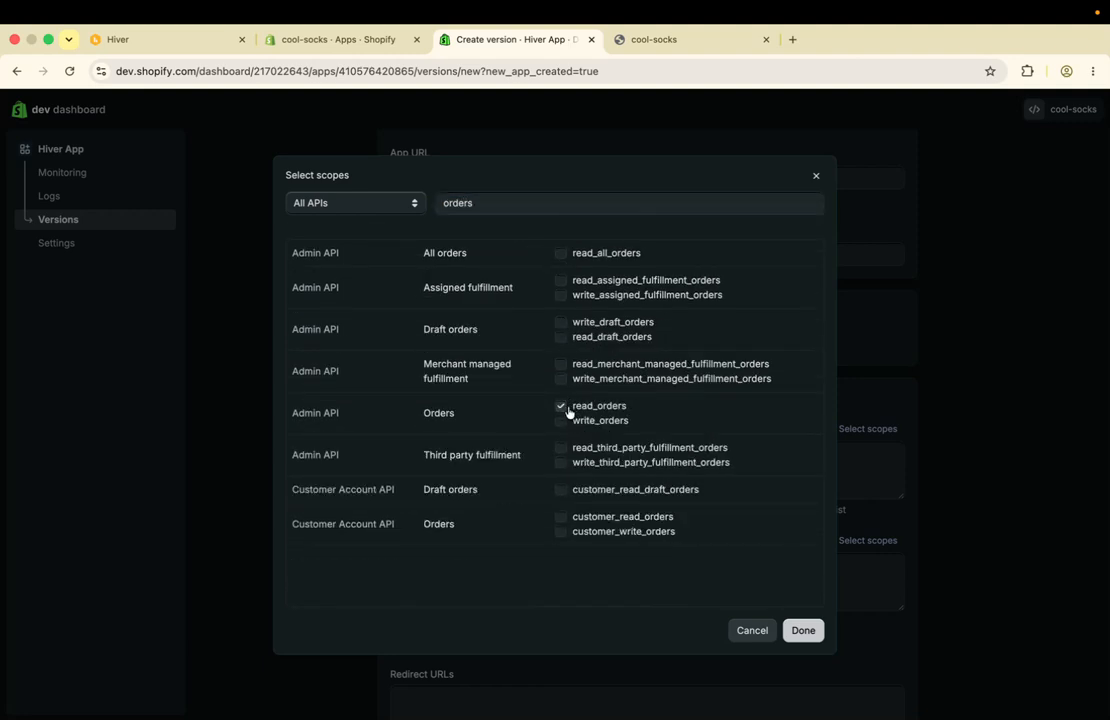
left_click(562, 421)
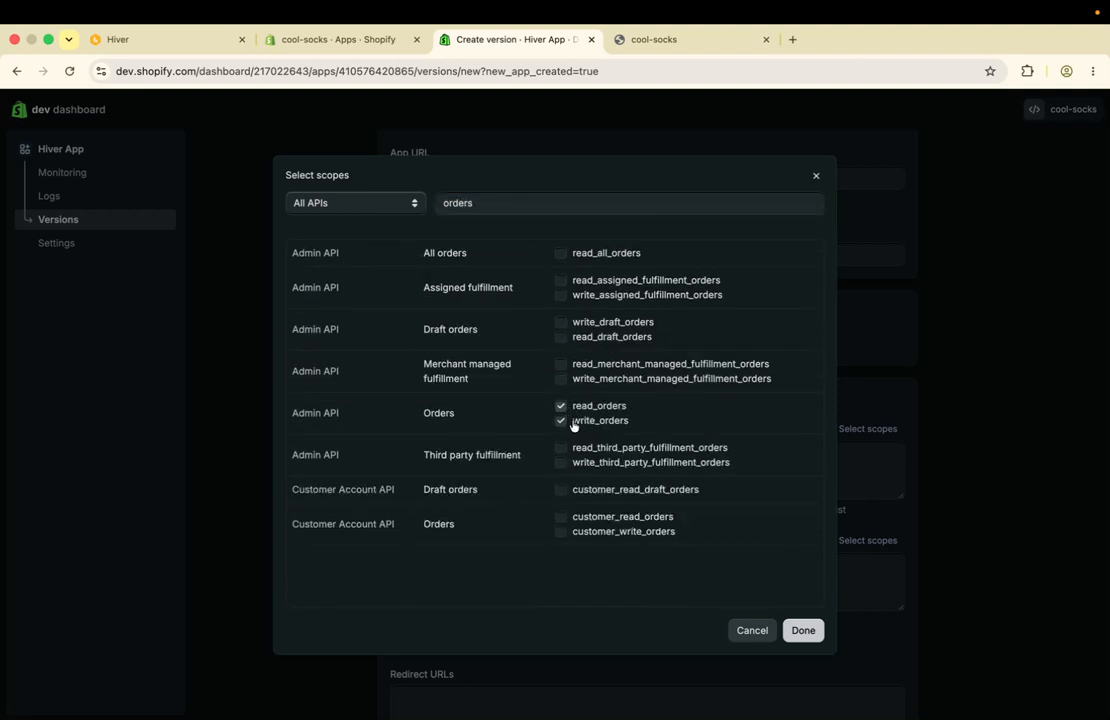
left_click(806, 632)
scroll(783, 486, "down", 2)
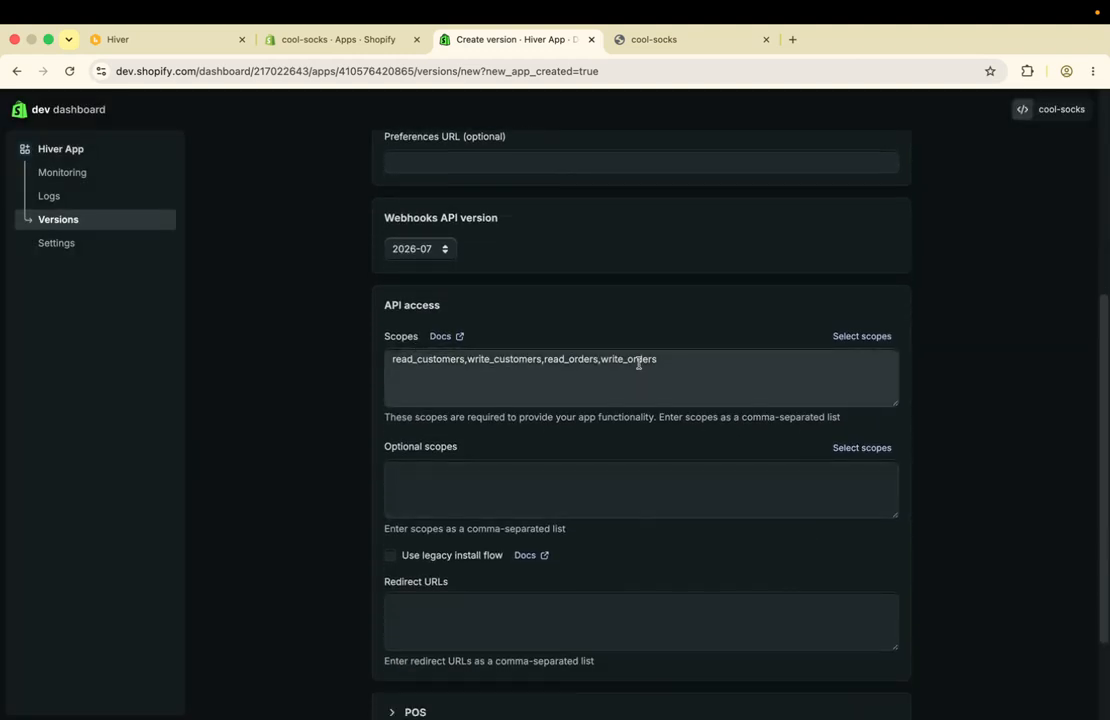
- Switch to Hiver and copy the Redirect URL from the Shopify E-Commerce connector settings
scroll(603, 551, "down", 3)
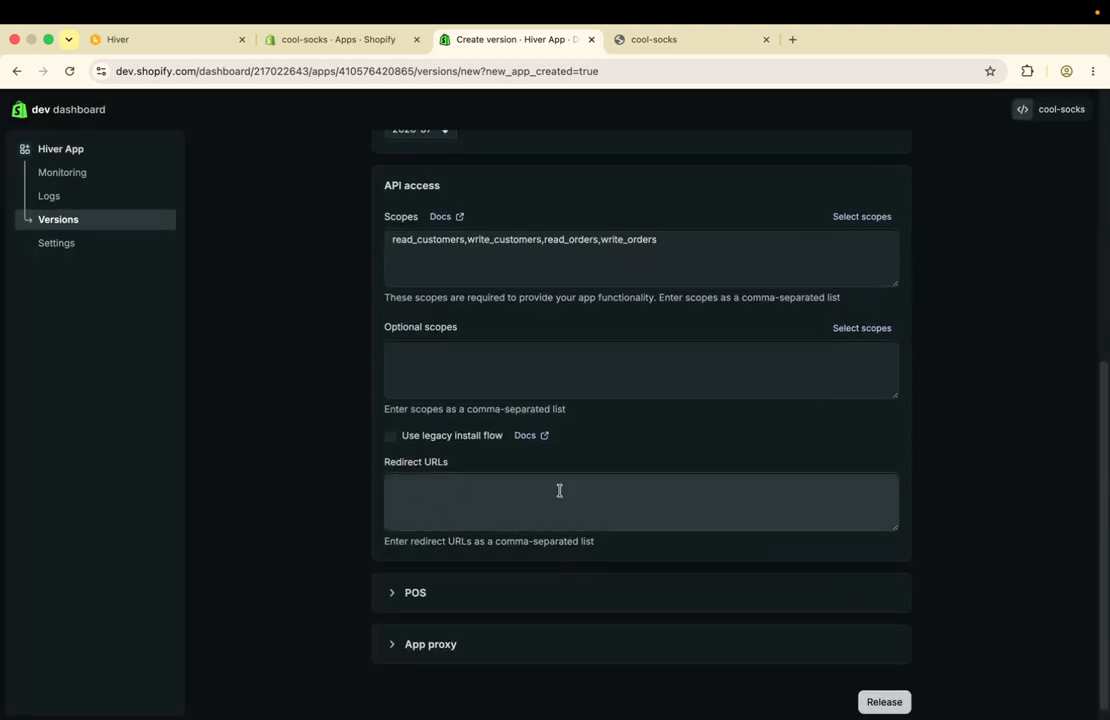
left_click(197, 51)
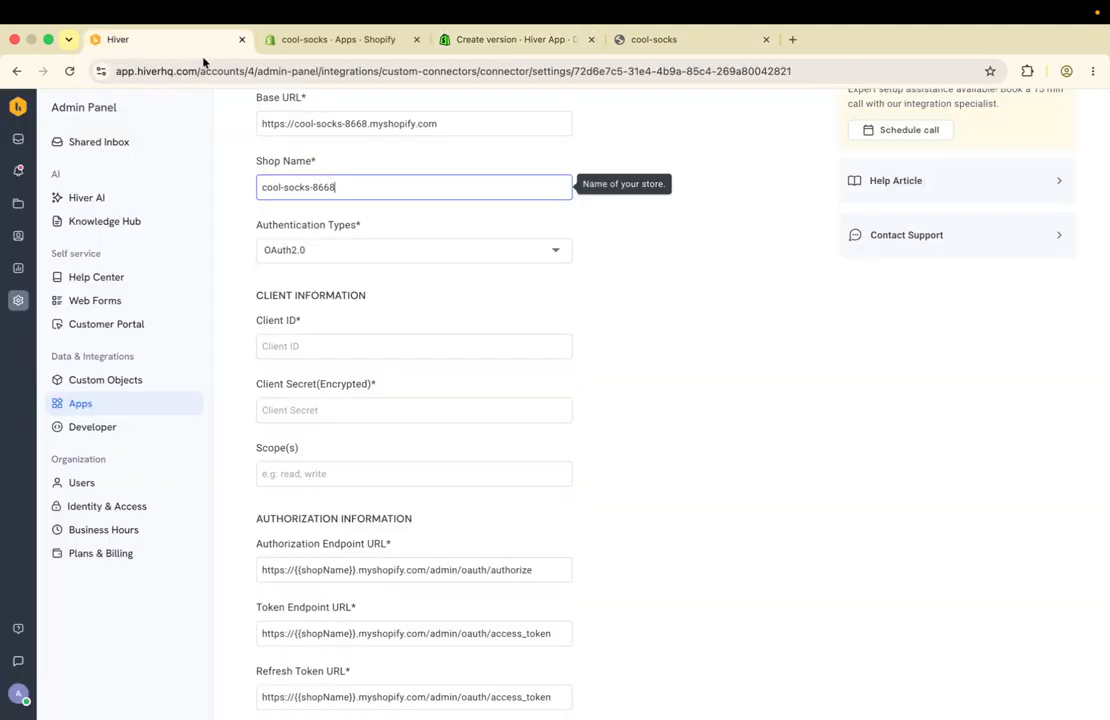
scroll(379, 396, "up", 2)
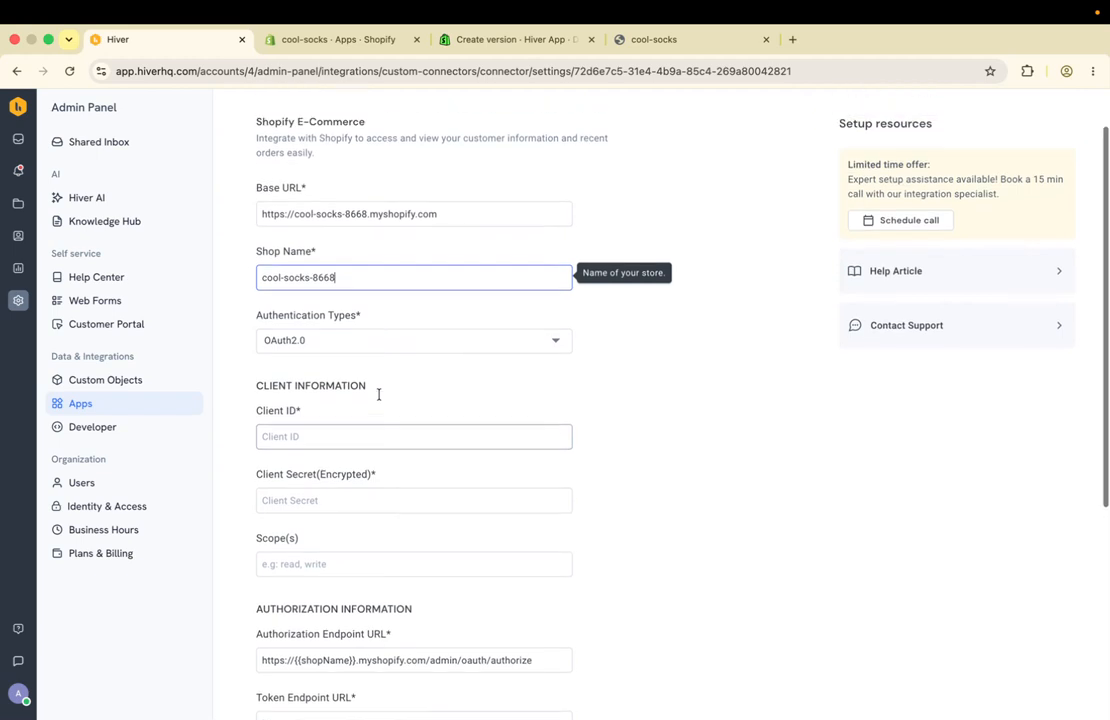
scroll(379, 395, "down", 3)
scroll(379, 397, "down", 2)
scroll(379, 397, "down", 3)
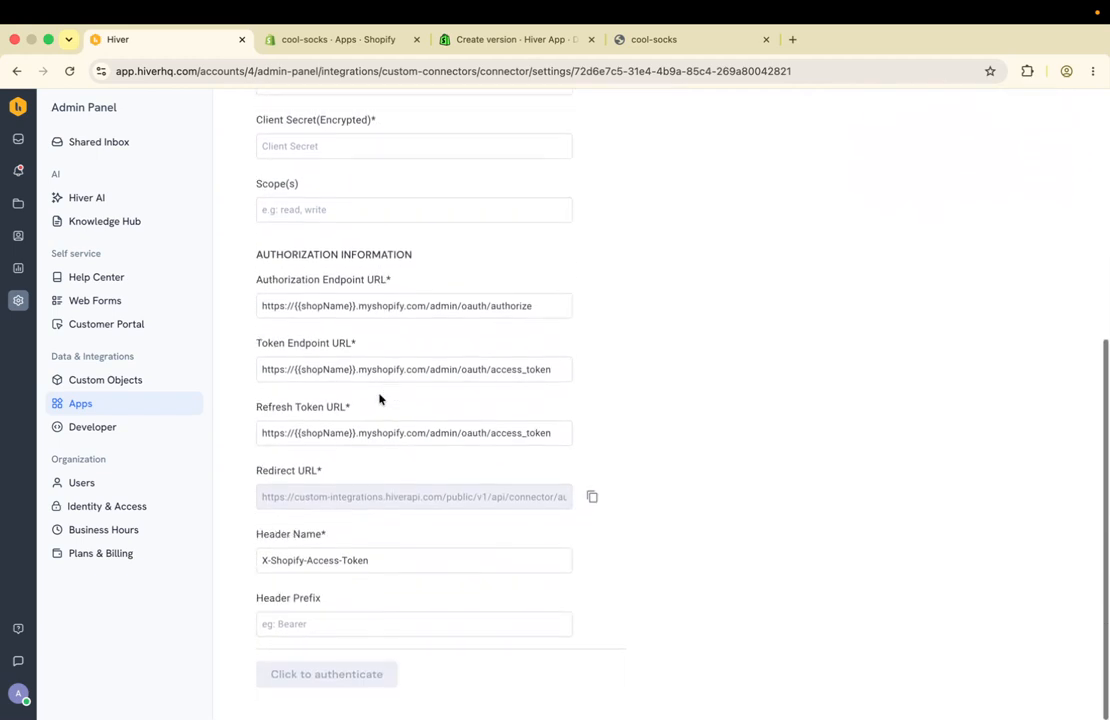
left_click(592, 503)
left_click(308, 39)
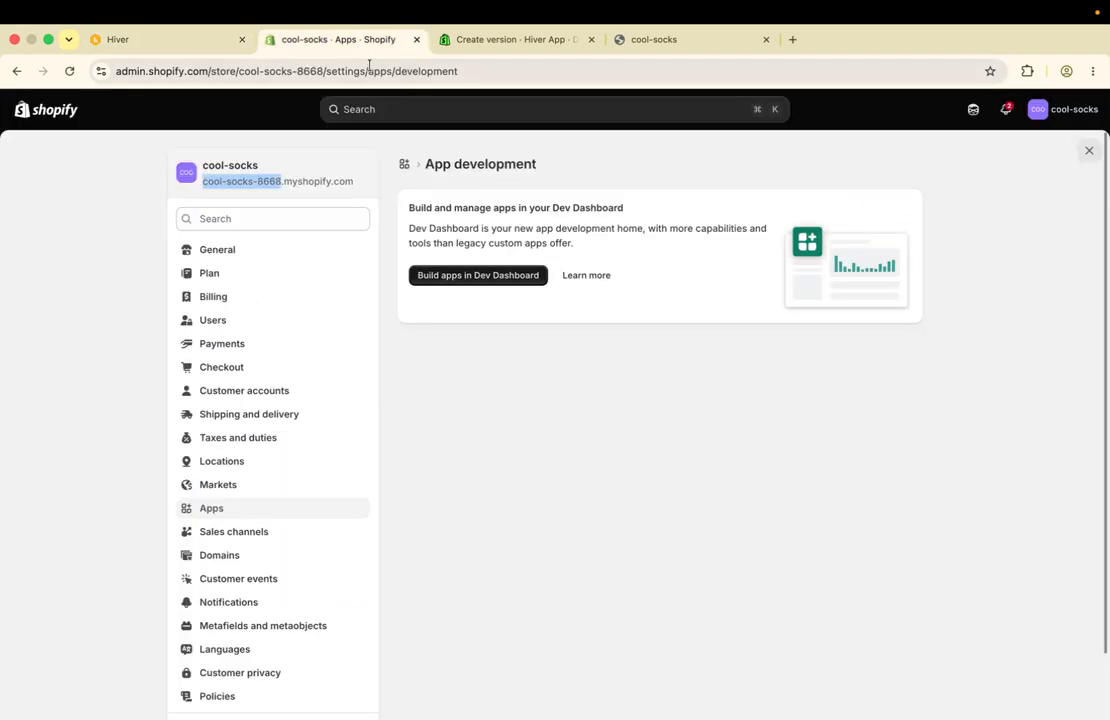
left_click(467, 40)
scroll(500, 466, "down", 1)
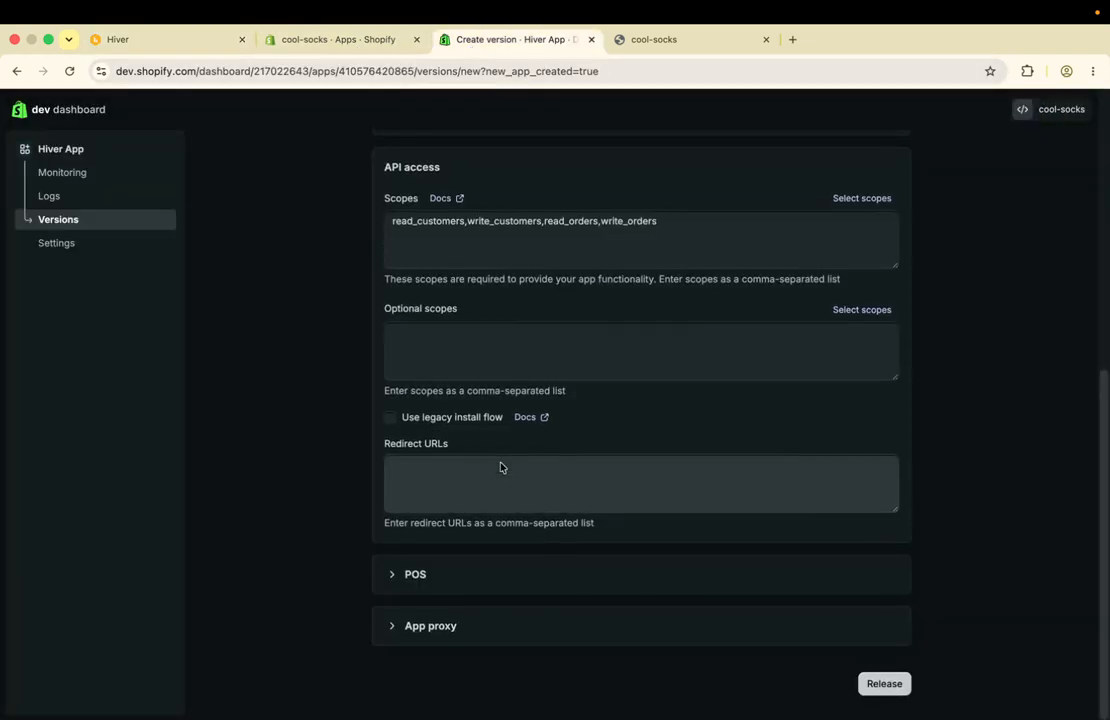
left_click(431, 473)
key("super+v")
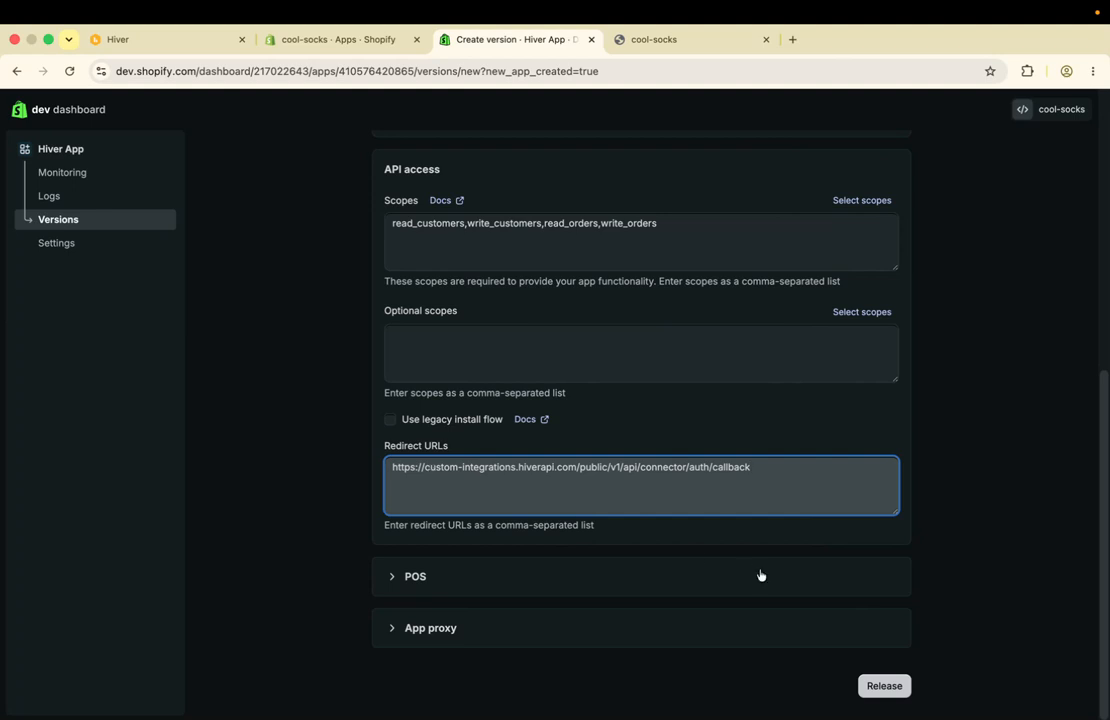
- Release the new app version with the version name V1
scroll(760, 577, "up", 2)
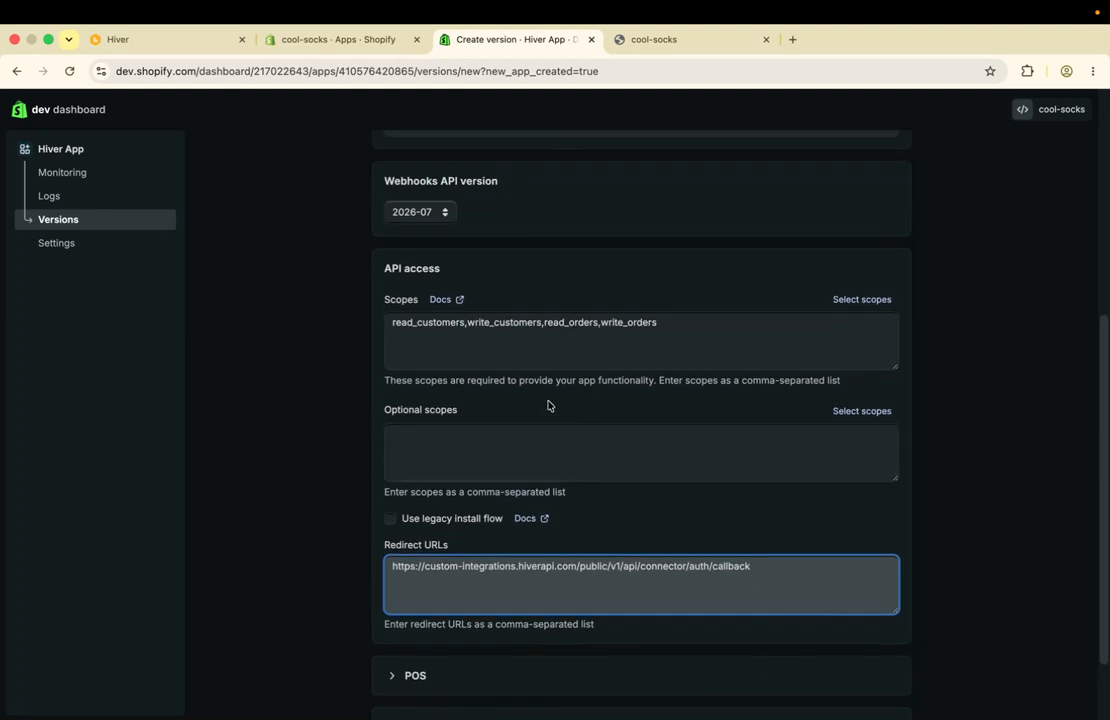
scroll(632, 538, "down", 2)
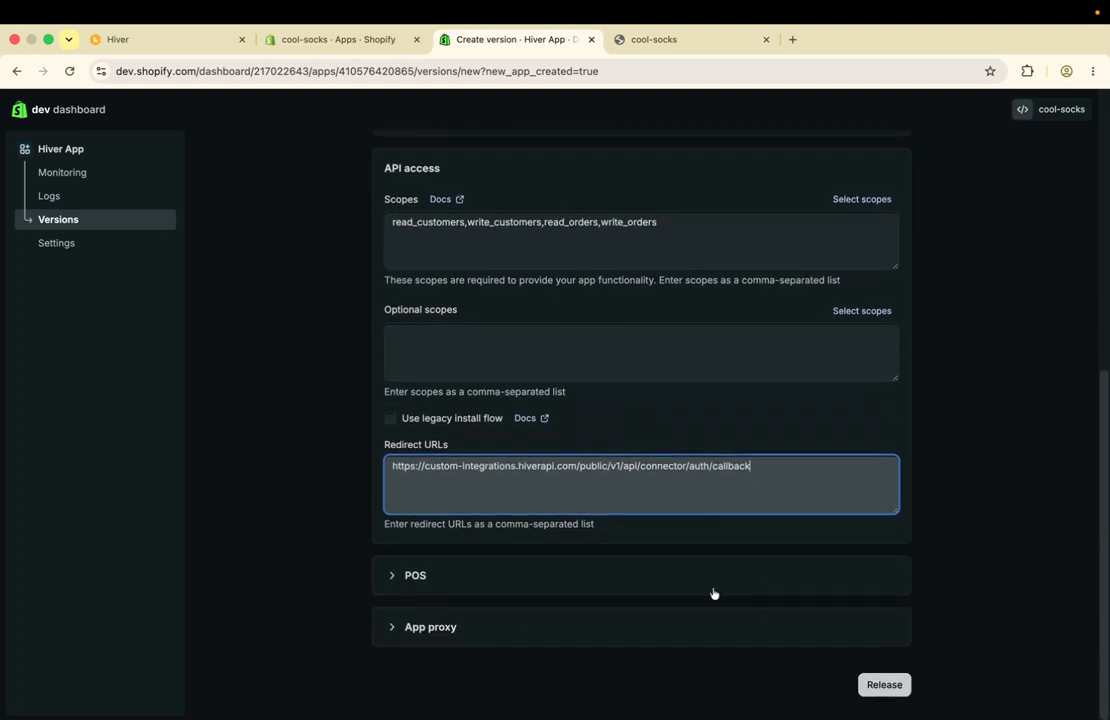
left_click(892, 692)
left_click(370, 360)
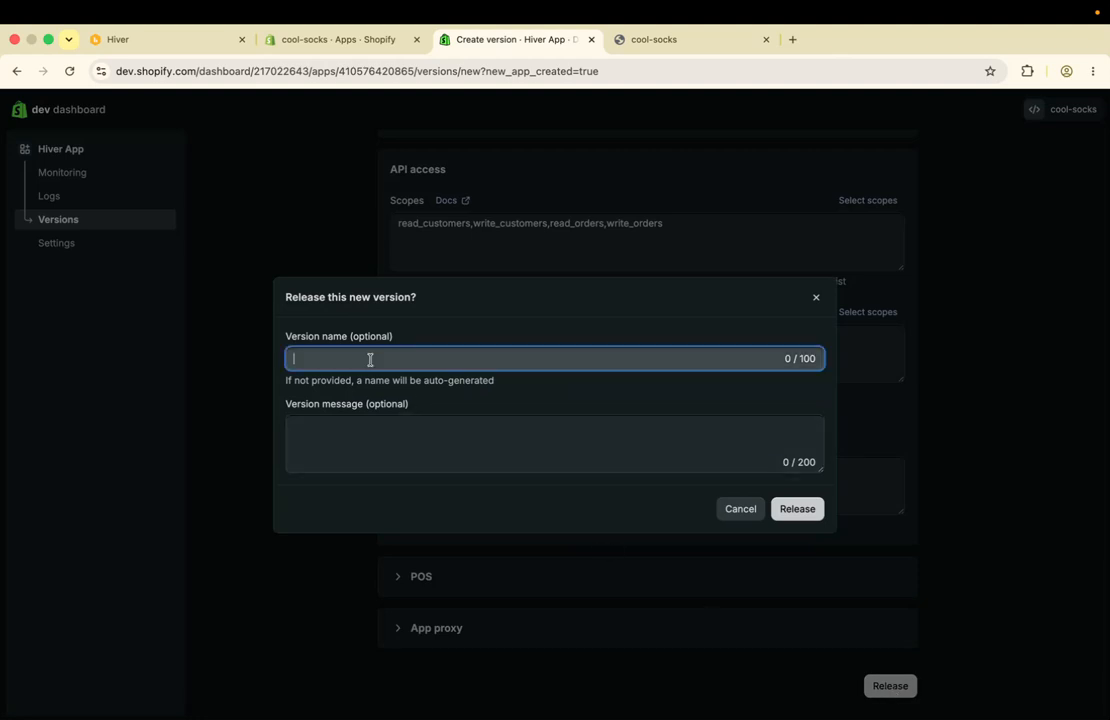
type("V1")
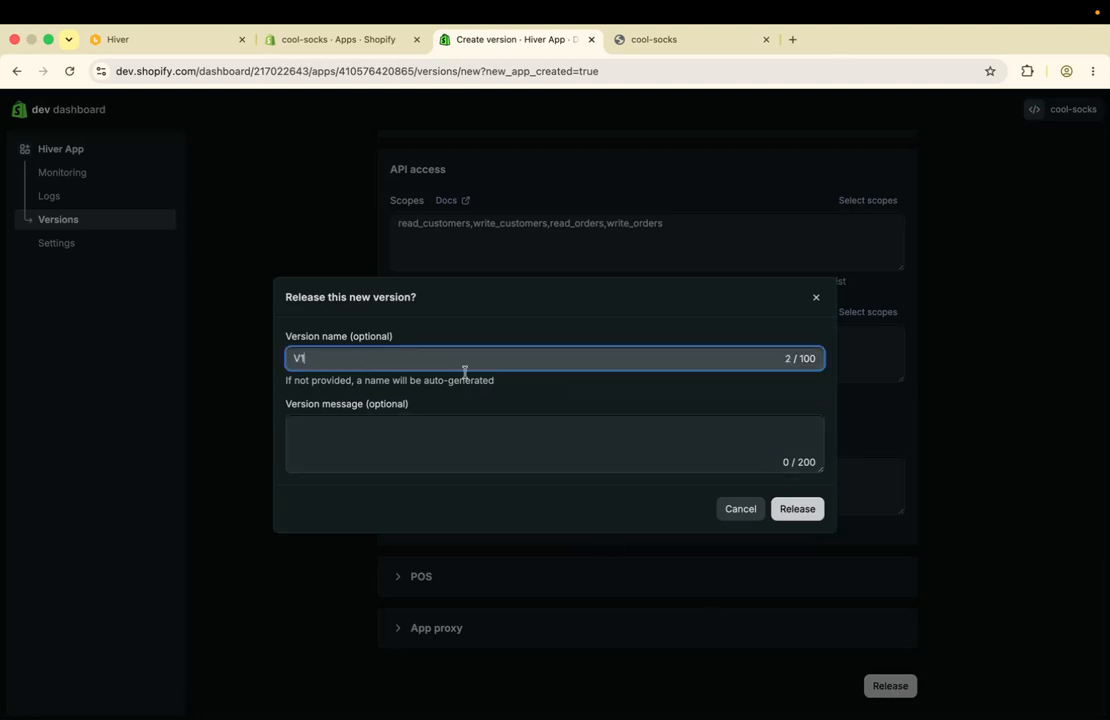
left_click(803, 510)
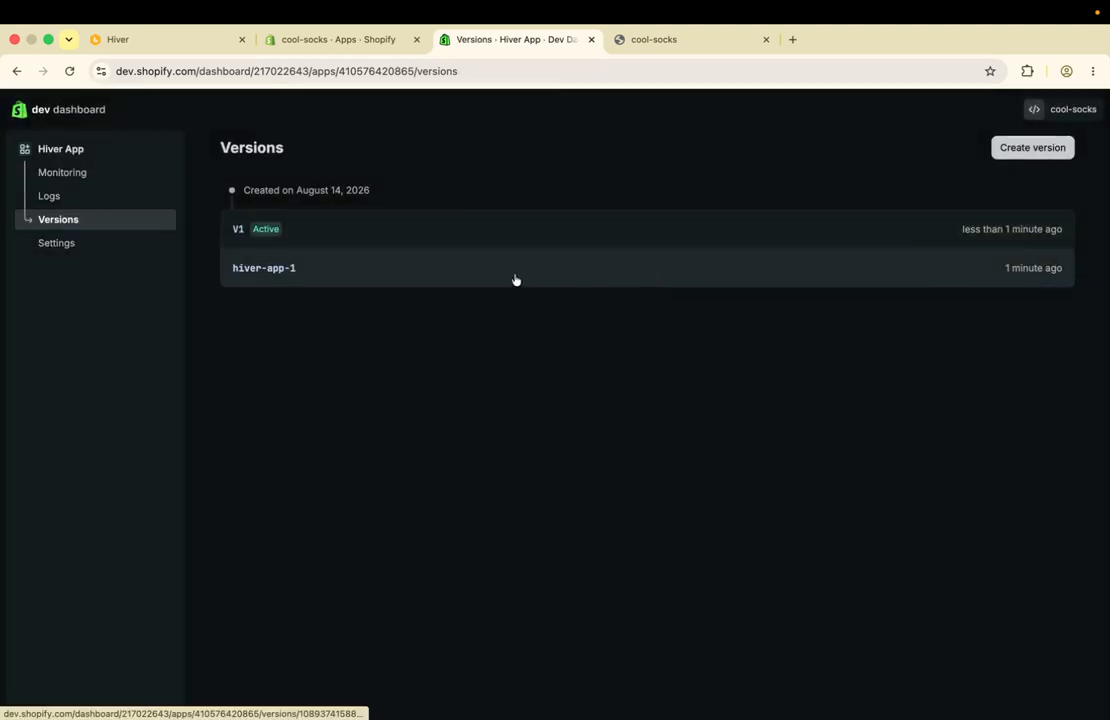
- Install Hiver App on the cool-socks store from the app overview, then return to the Dev Dashboard and refresh the overview
left_click(55, 151)
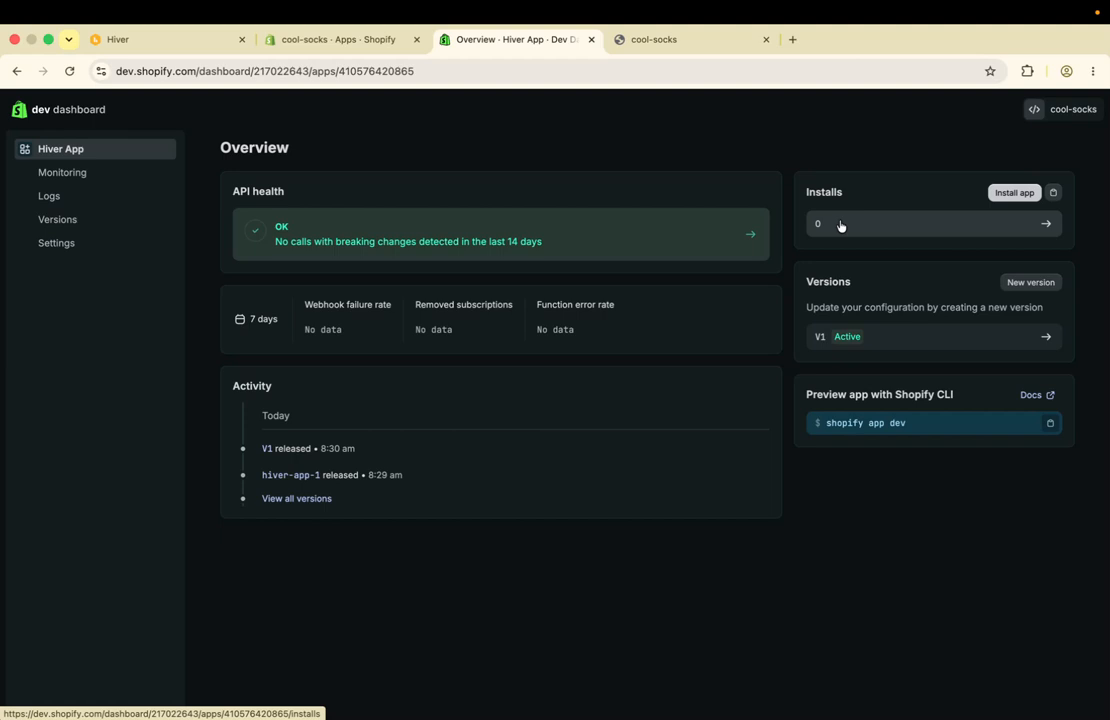
left_click(840, 225)
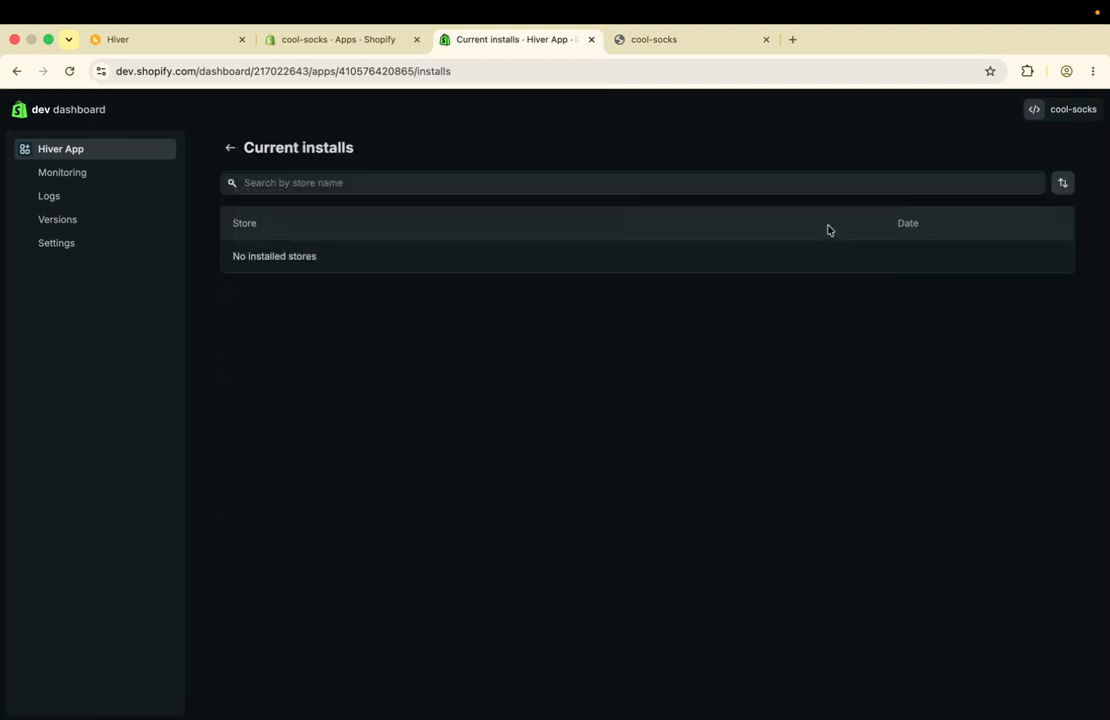
left_click(88, 150)
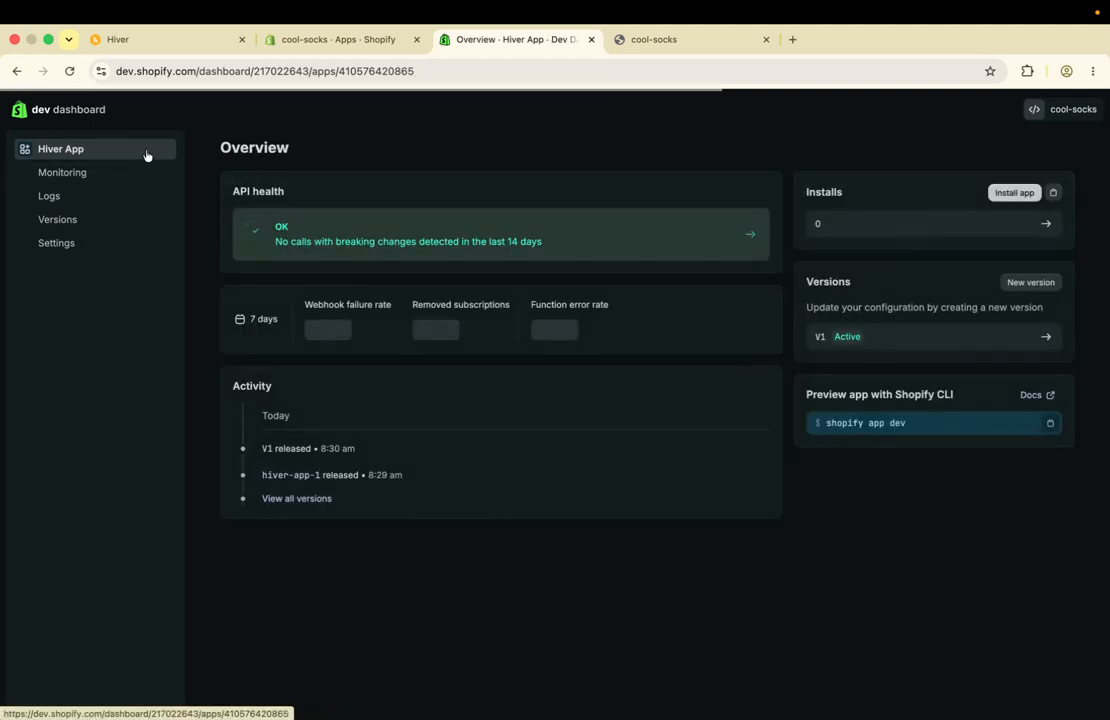
left_click(1013, 192)
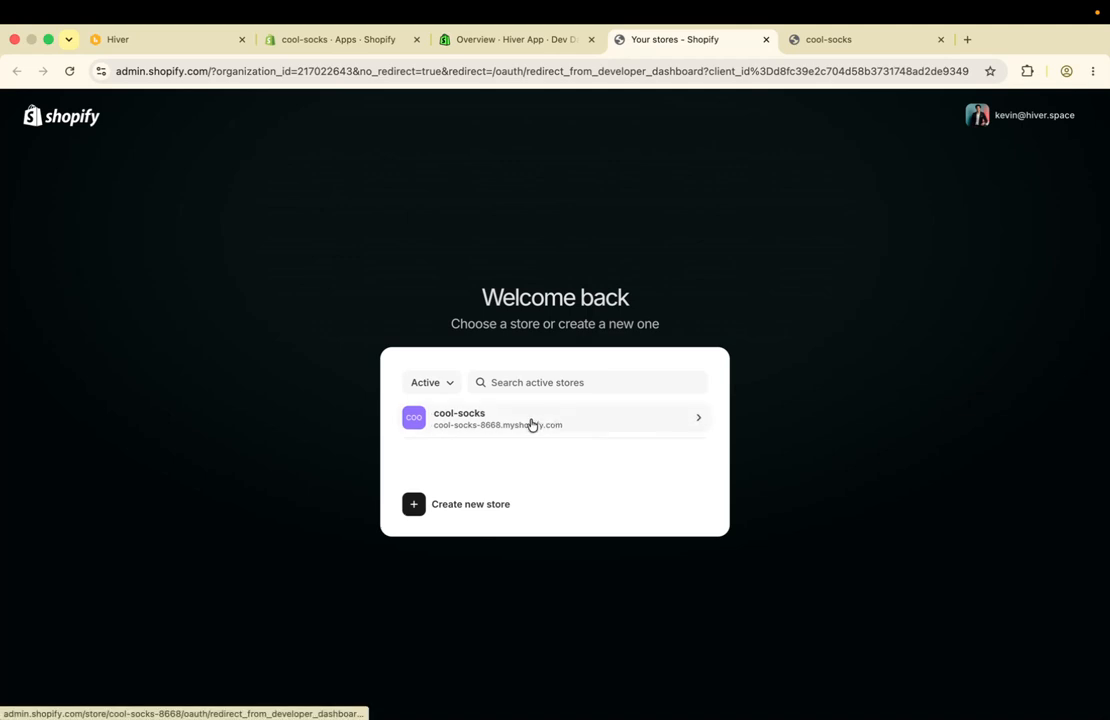
left_click(499, 429)
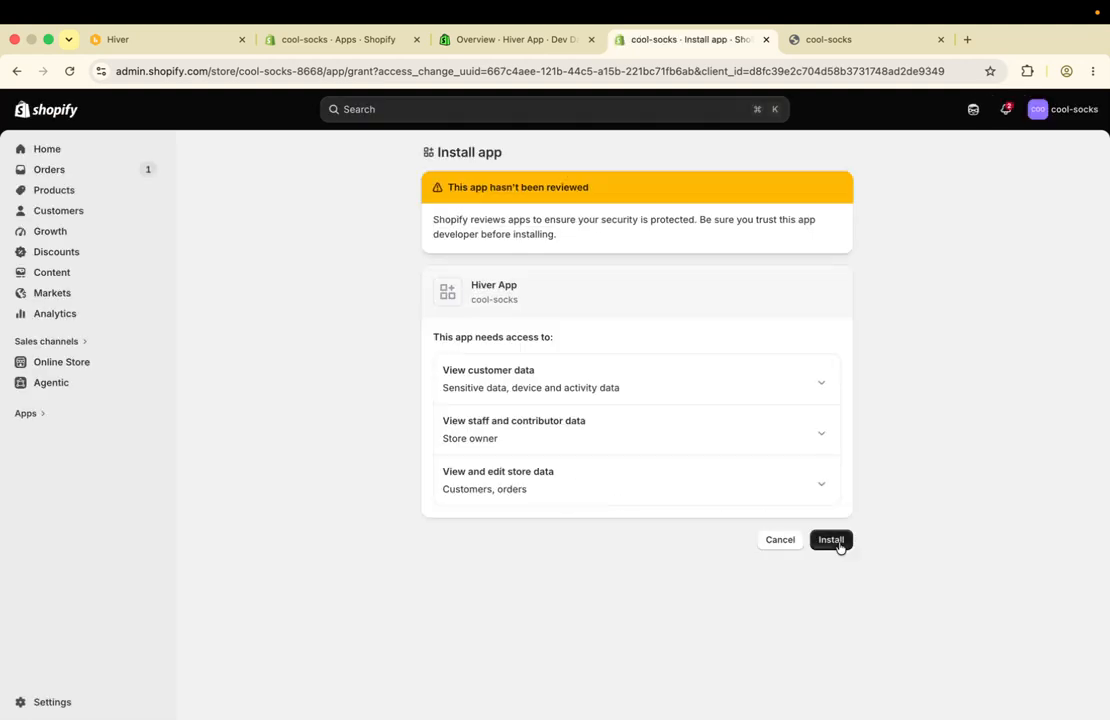
left_click(839, 546)
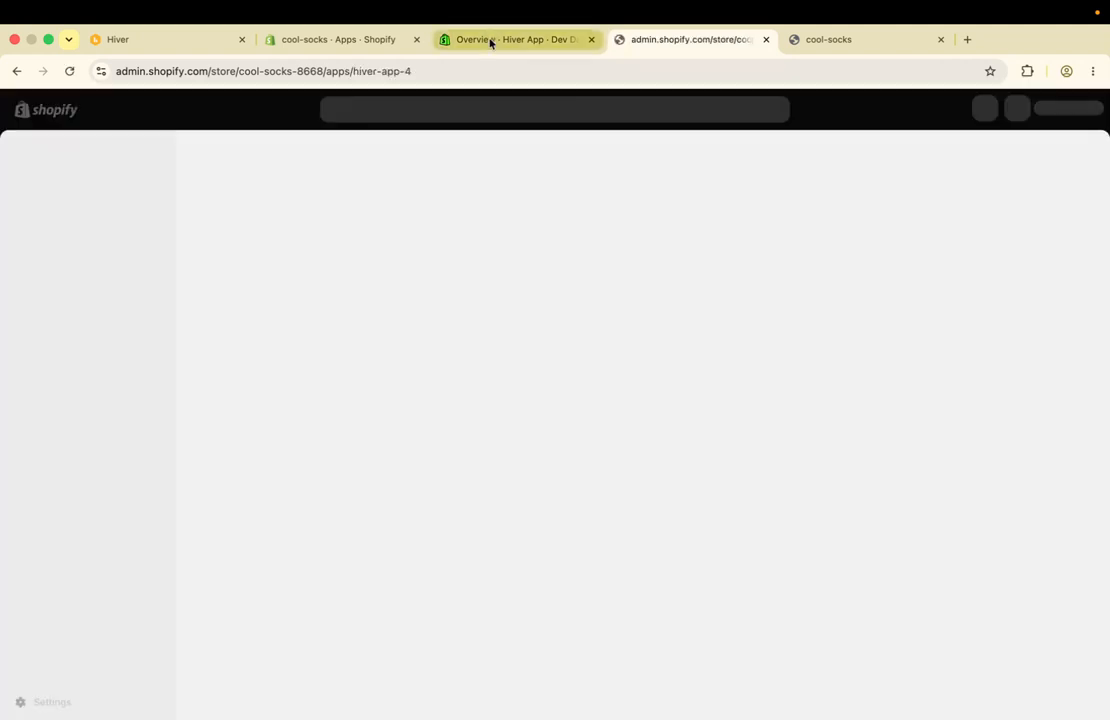
left_click(490, 40)
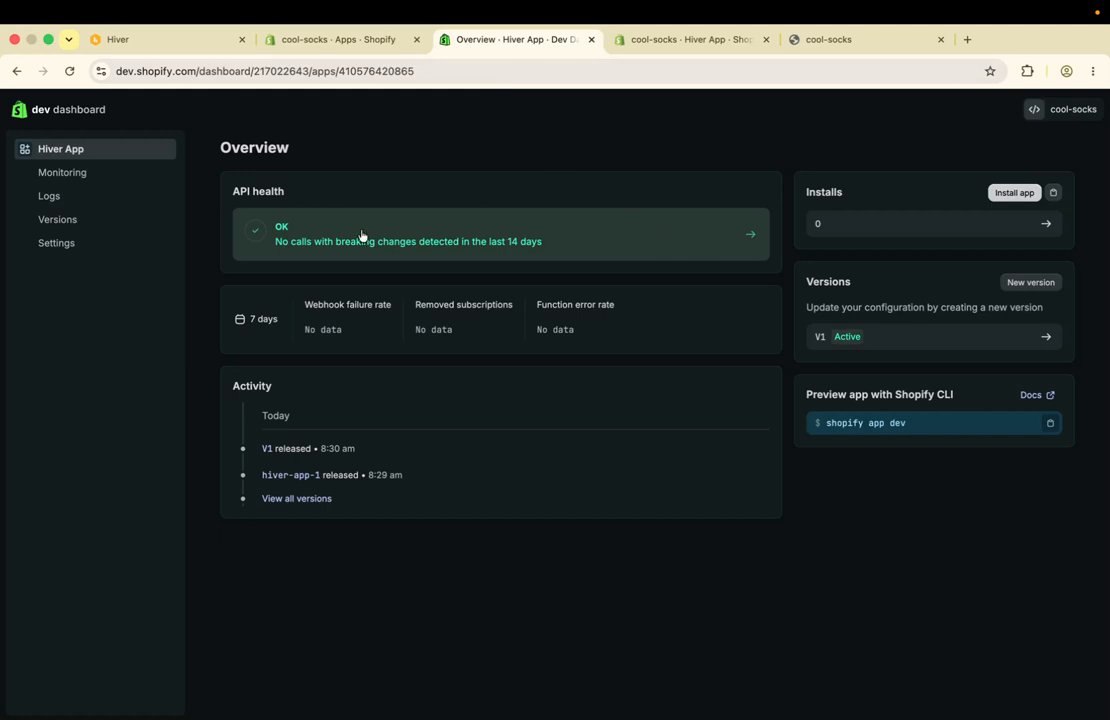
left_click(70, 73)
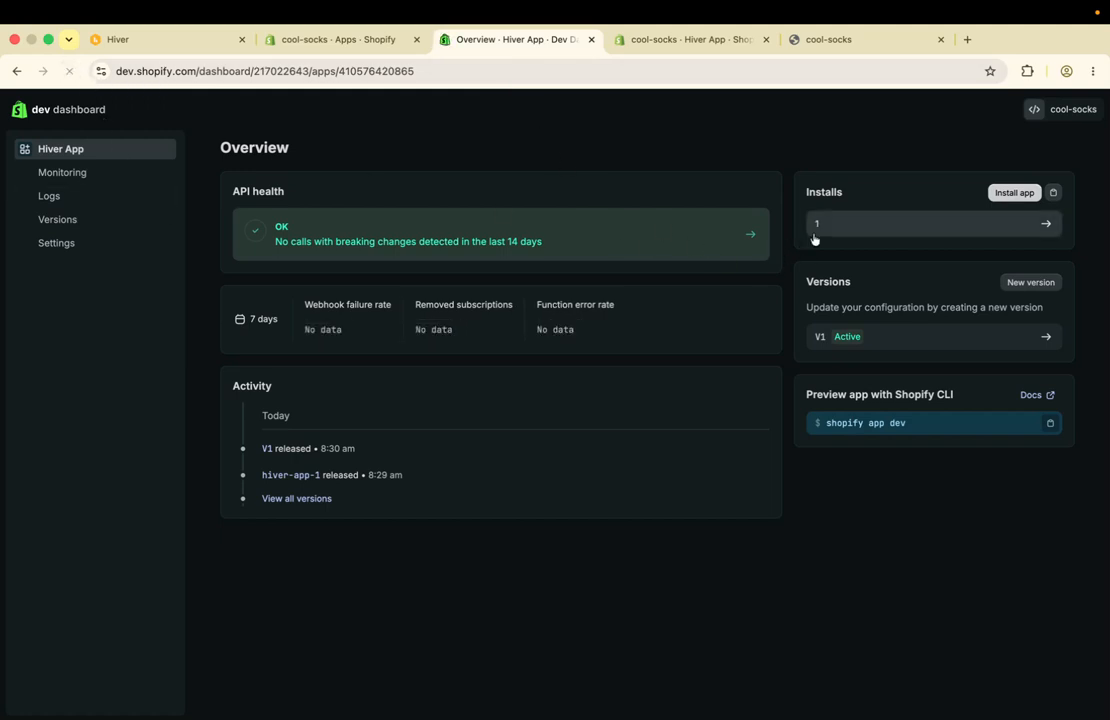
- Copy the client ID from the app's credentials in its settings and paste it into Hiver's Client ID field
left_click(48, 246)
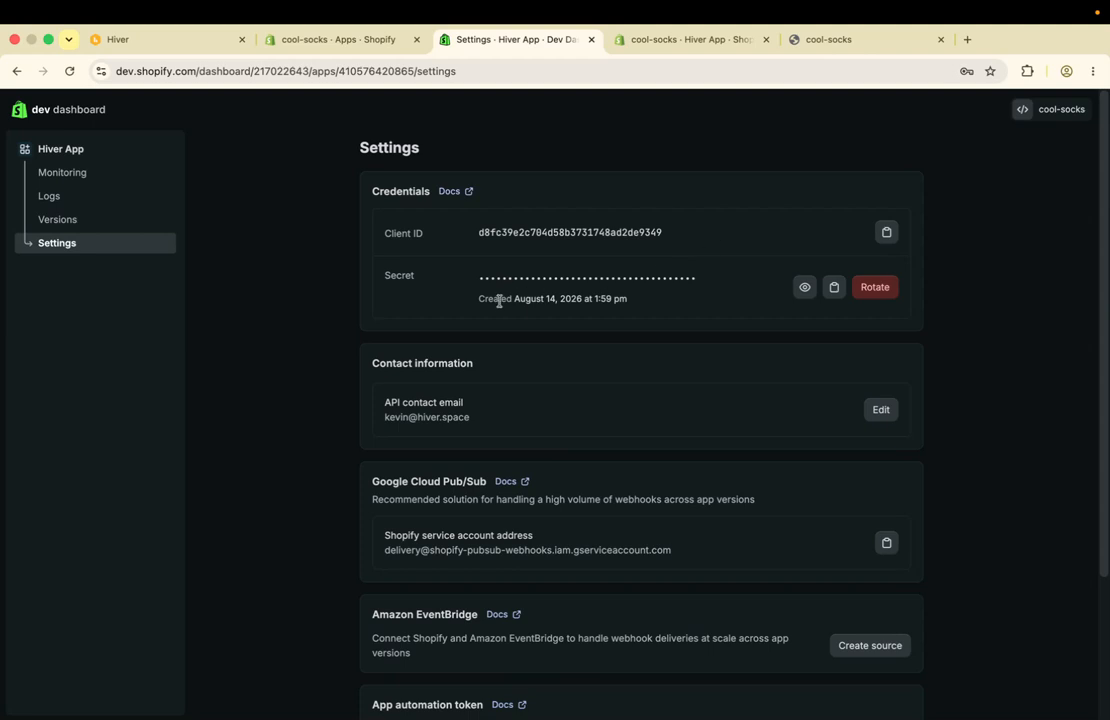
left_click(886, 232)
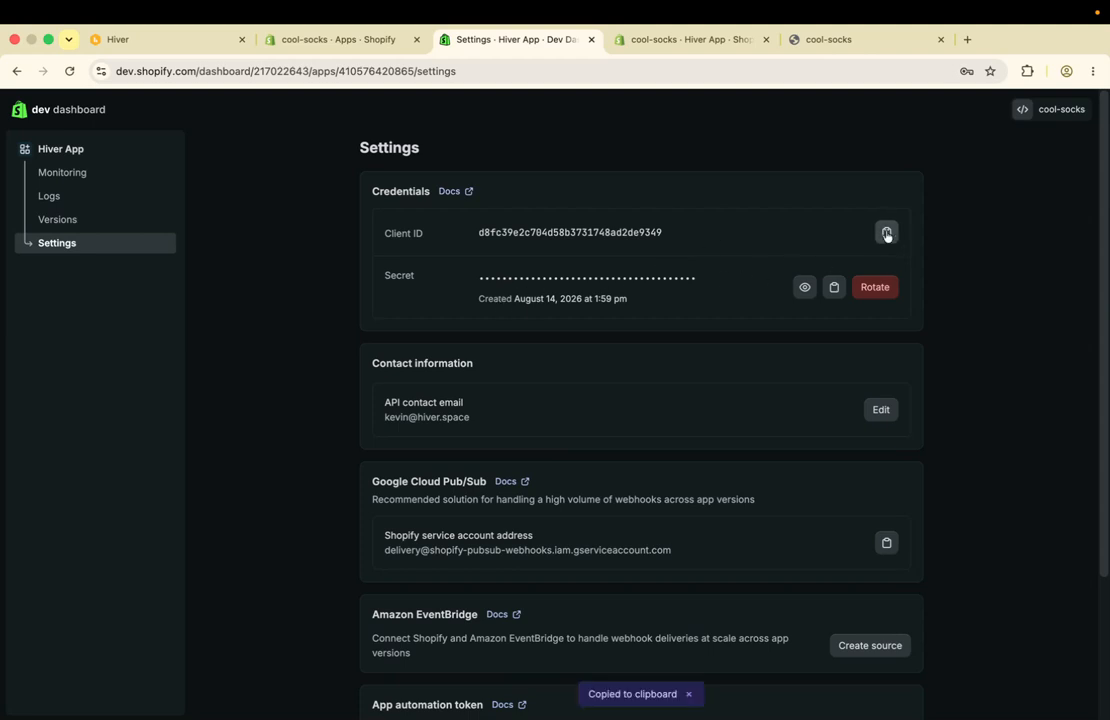
left_click(139, 41)
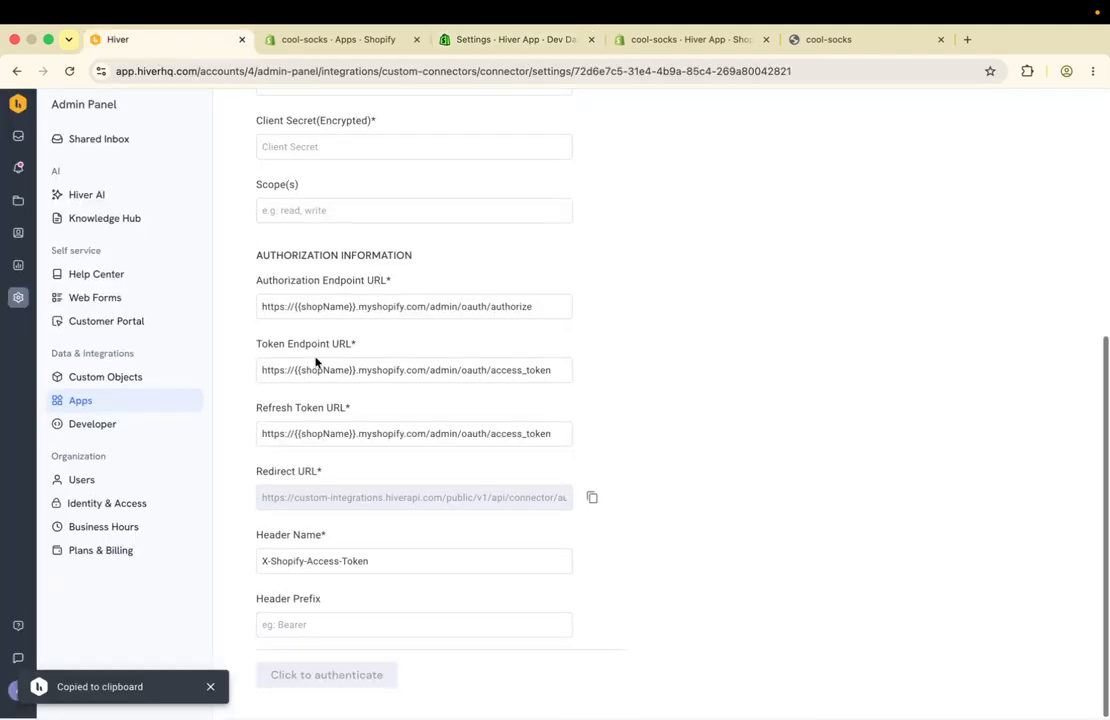
scroll(315, 362, "up", 3)
left_click(283, 241)
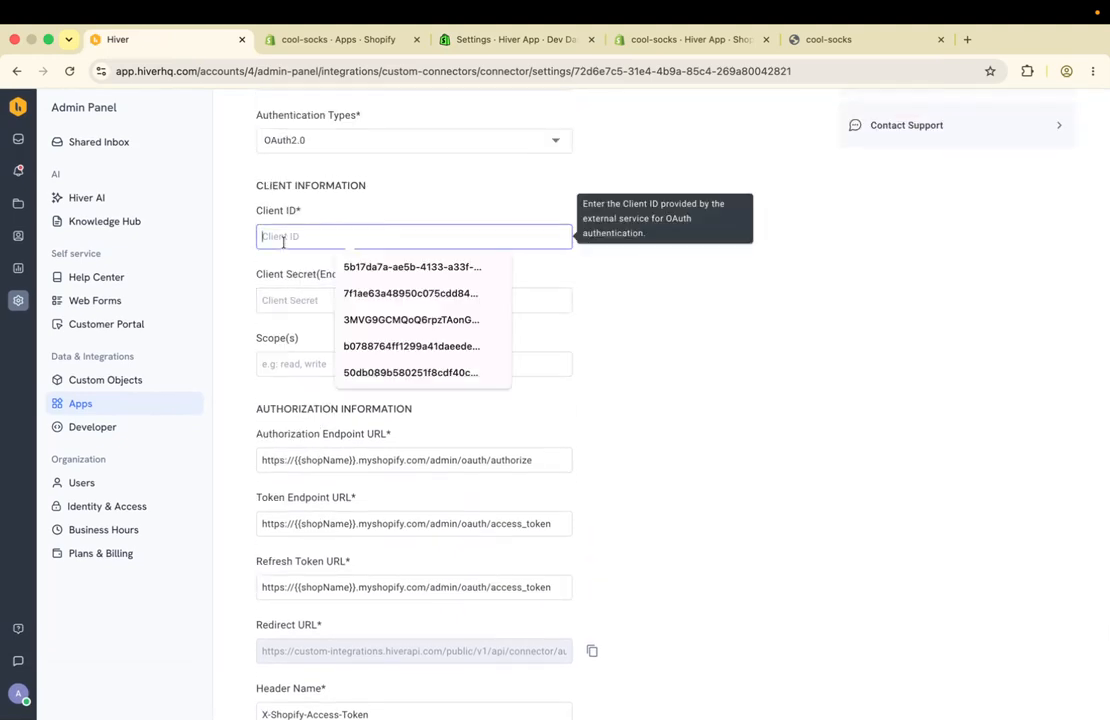
key("super+v")
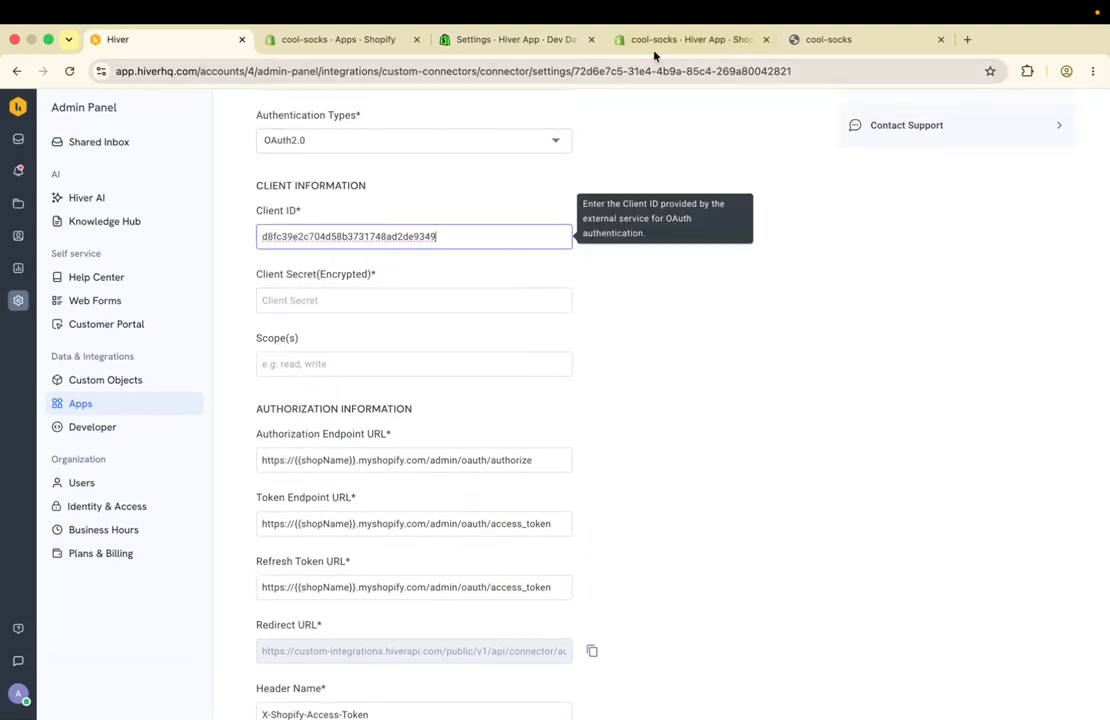
- Copy the client secret from the app's credentials in the Dev Dashboard and paste it into Hiver's Client Secret field
left_click(530, 42)
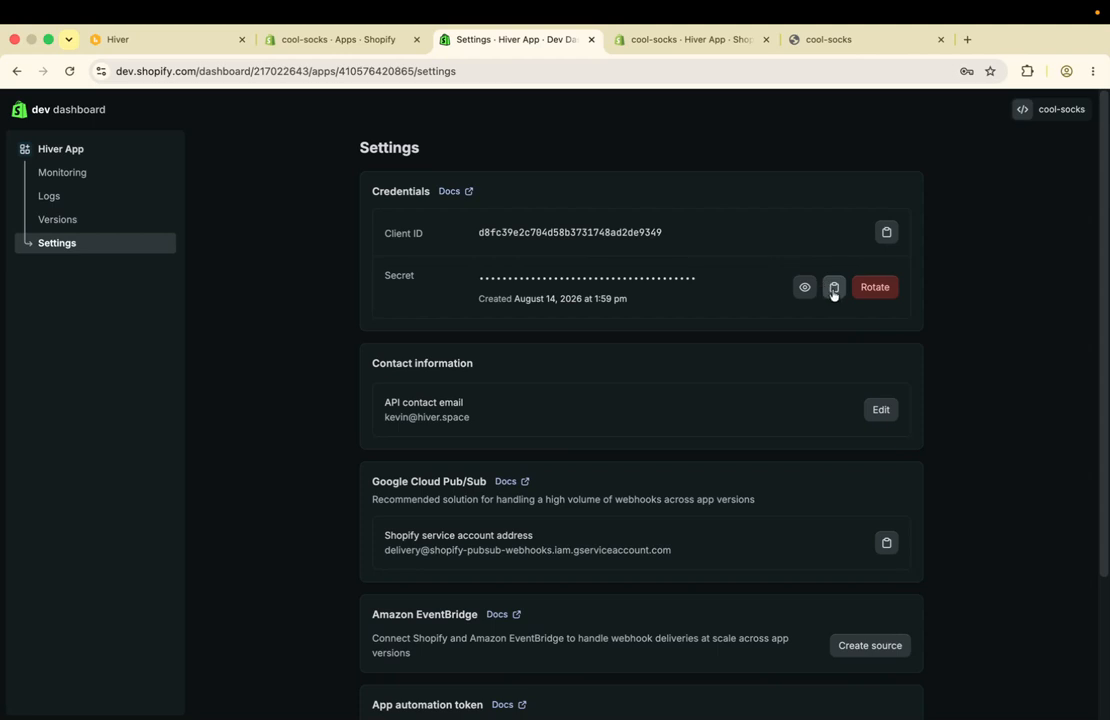
left_click(832, 287)
left_click(170, 40)
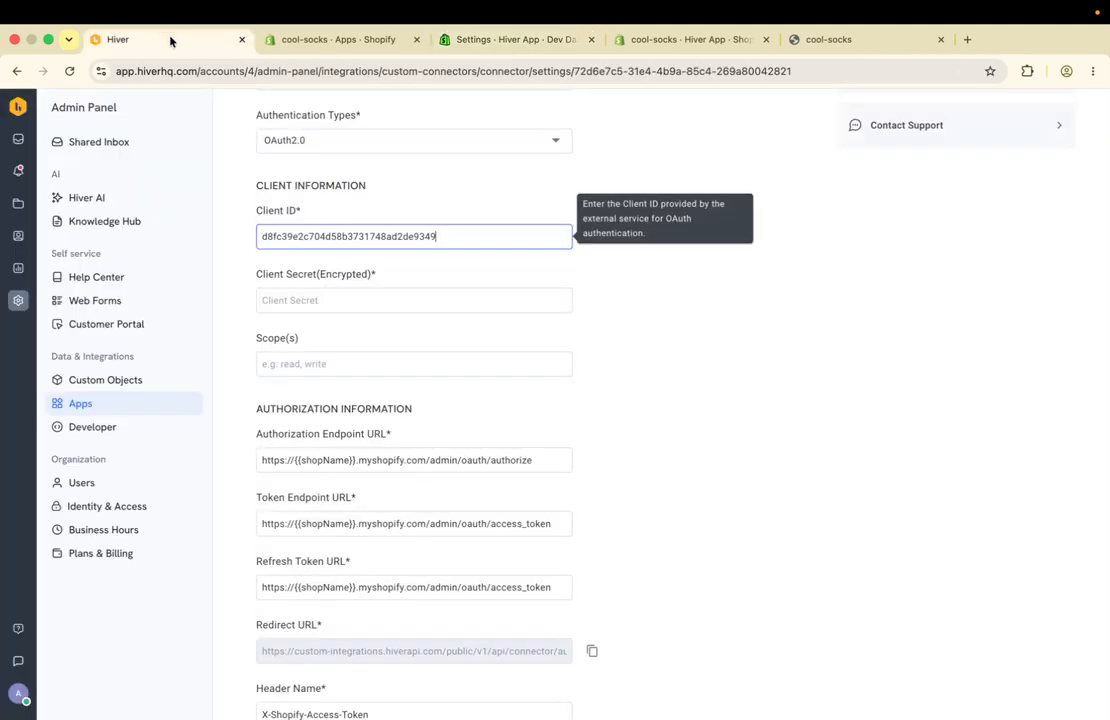
left_click(297, 300)
key("super+v")
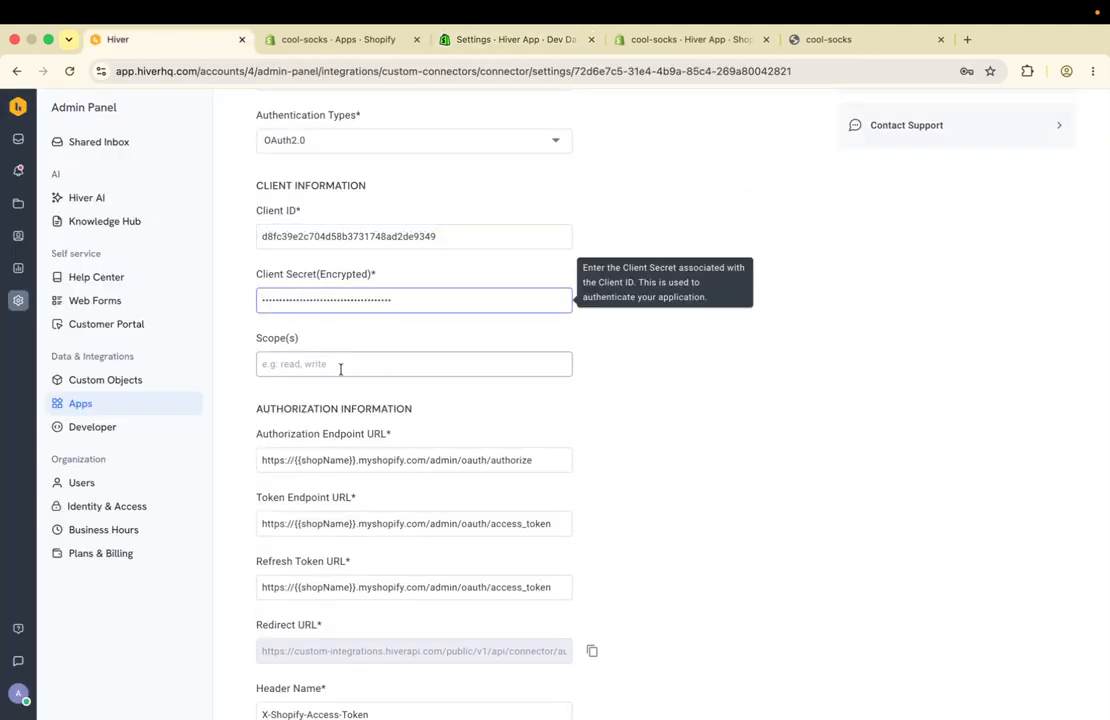
- Copy the shop name and replace the {{shopName}} placeholder with cool-socks-8668 in the Authorization Endpoint URL and Token Endpoint URL
scroll(337, 448, "down", 1)
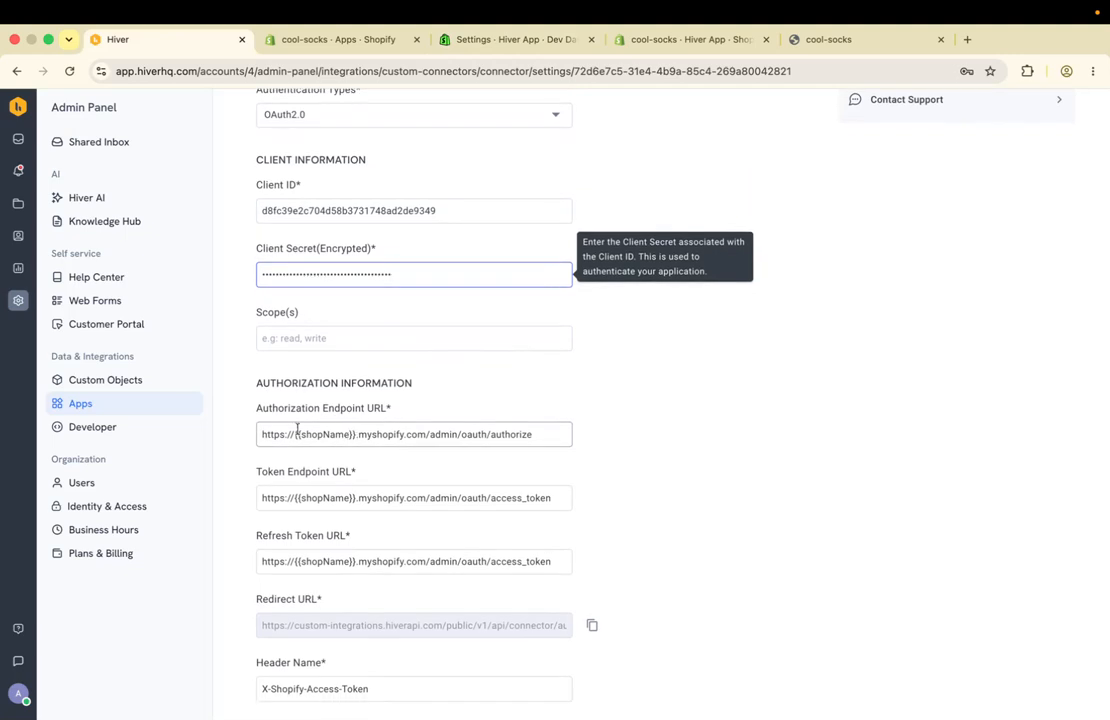
scroll(320, 390, "up", 5)
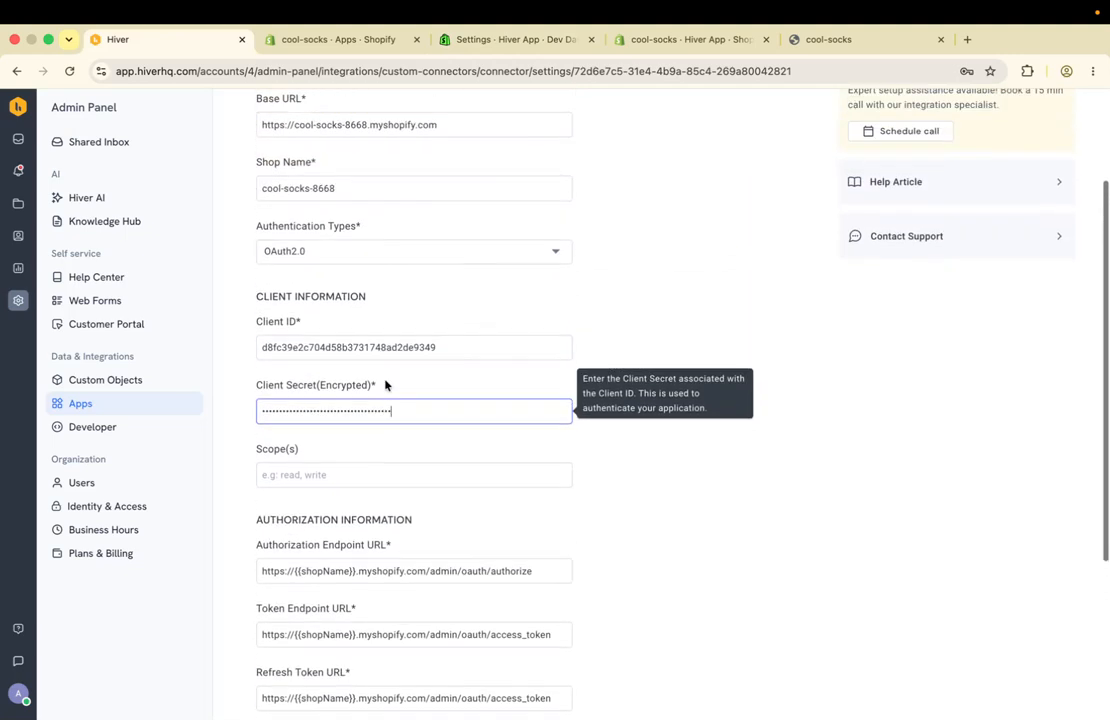
triple_click(291, 188)
scroll(330, 391, "down", 8)
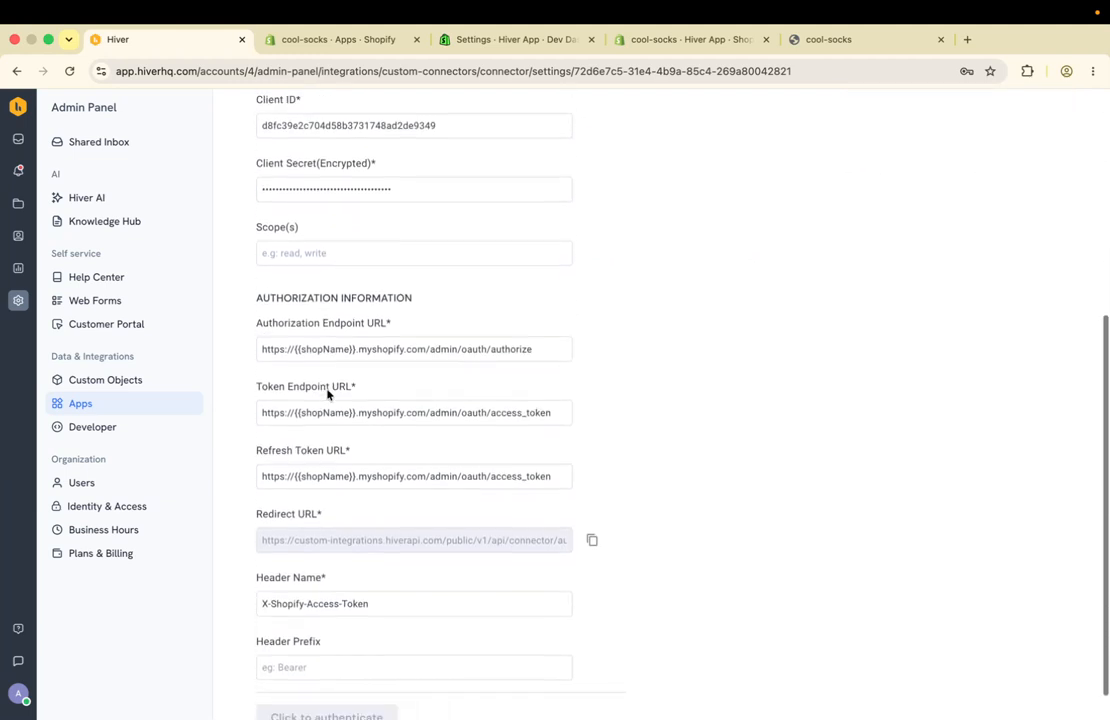
left_click(352, 345)
left_click_drag(355, 343, 298, 344)
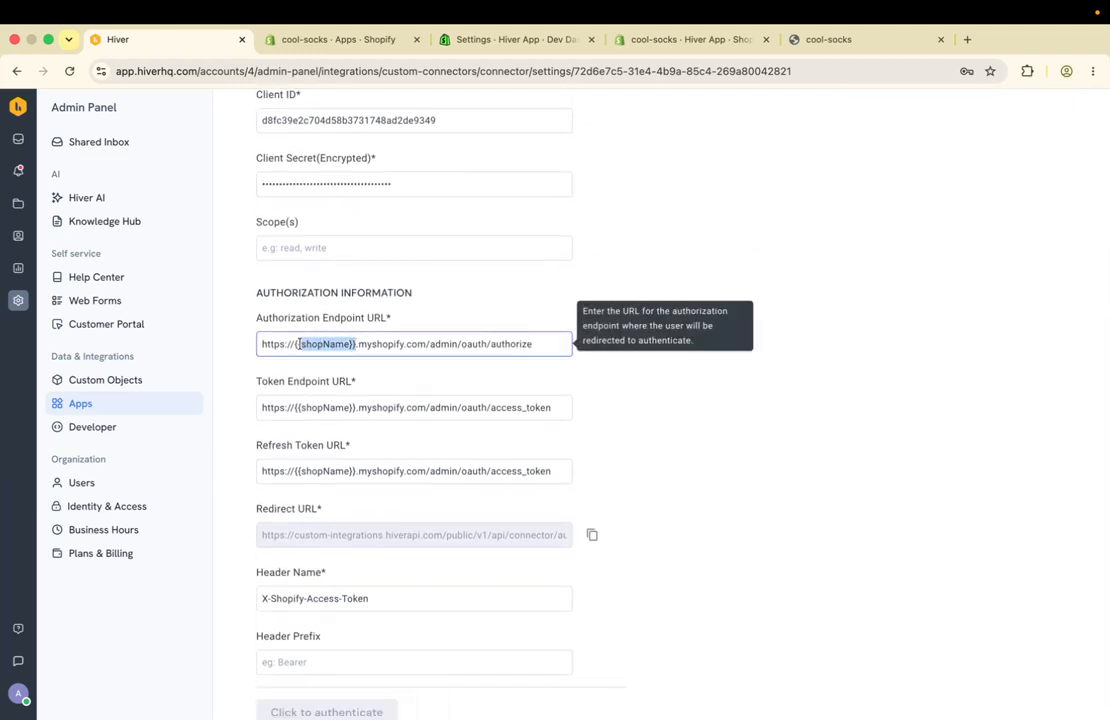
key("super+v")
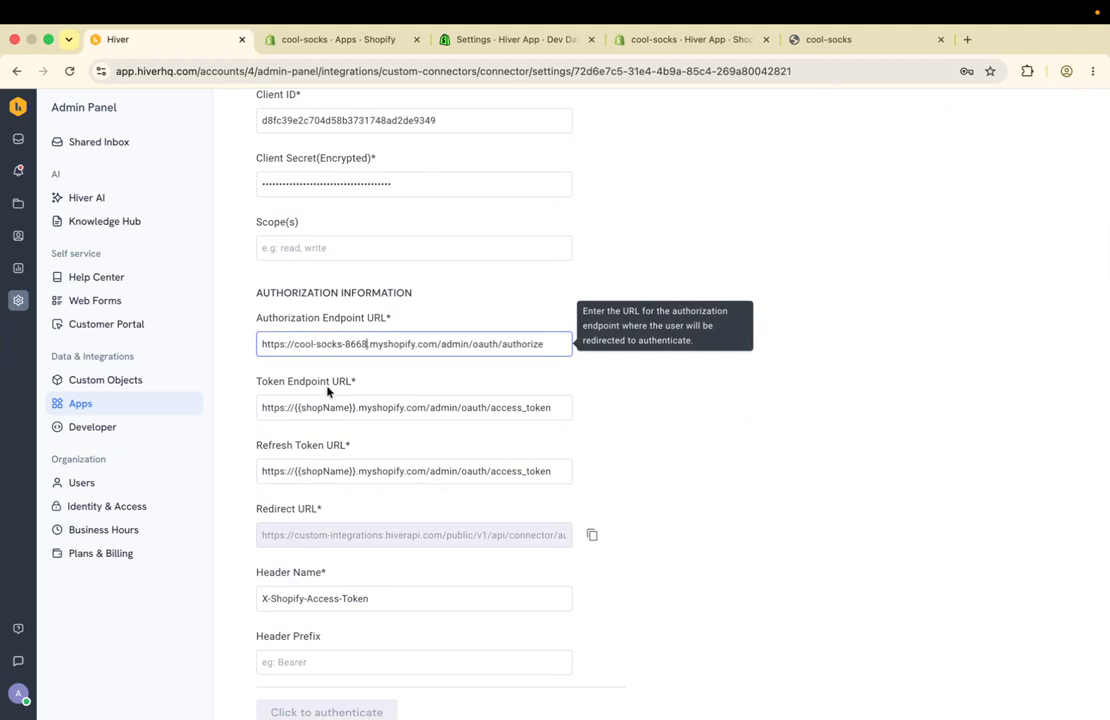
left_click_drag(354, 405, 300, 405)
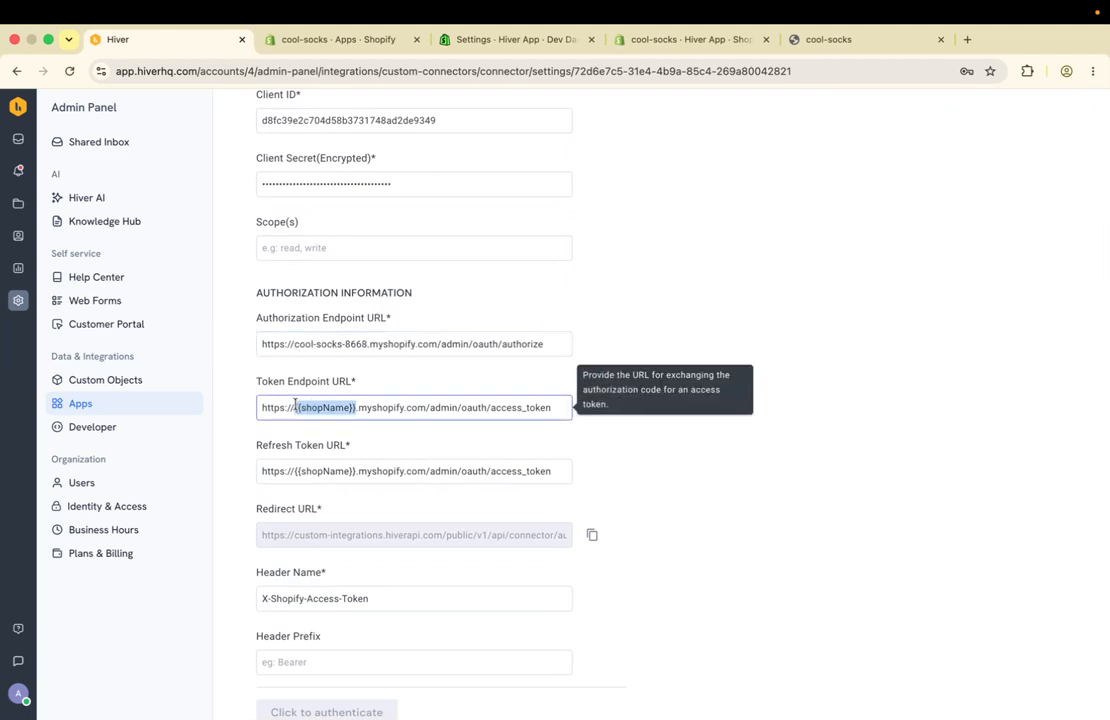
key("super+v")
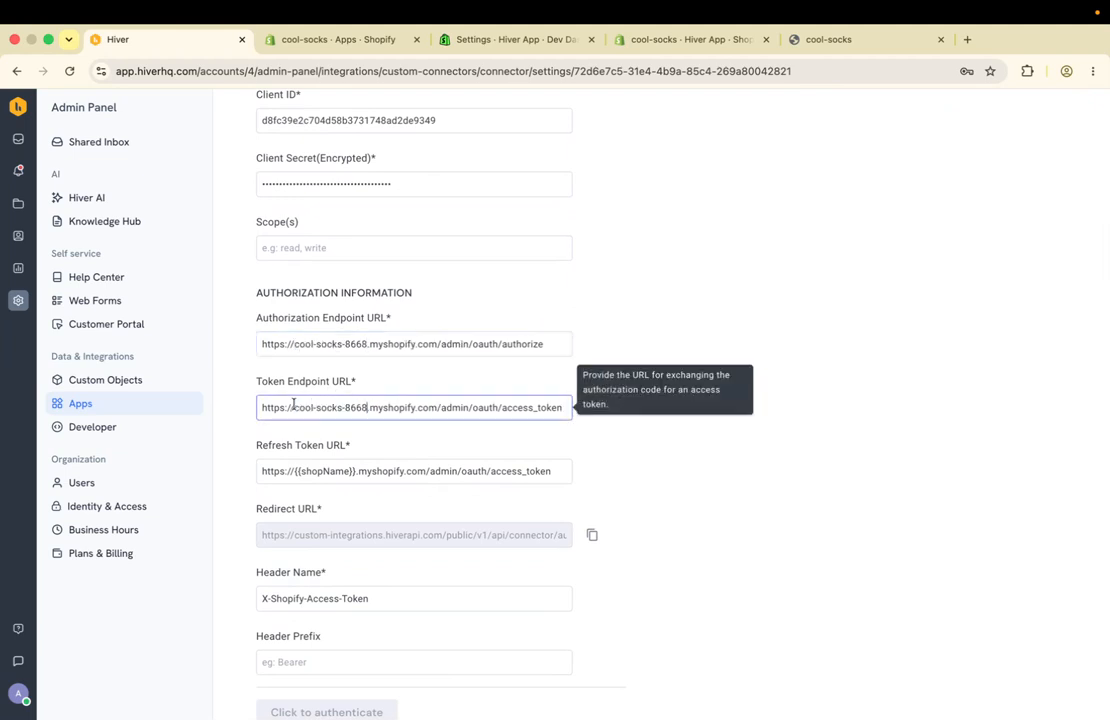
- Replace the {{shopName}} placeholder in the Refresh Token URL with cool-socks-8668 and authenticate the Shopify connection
left_click(355, 470)
left_click_drag(355, 470, 294, 471)
key("super+v")
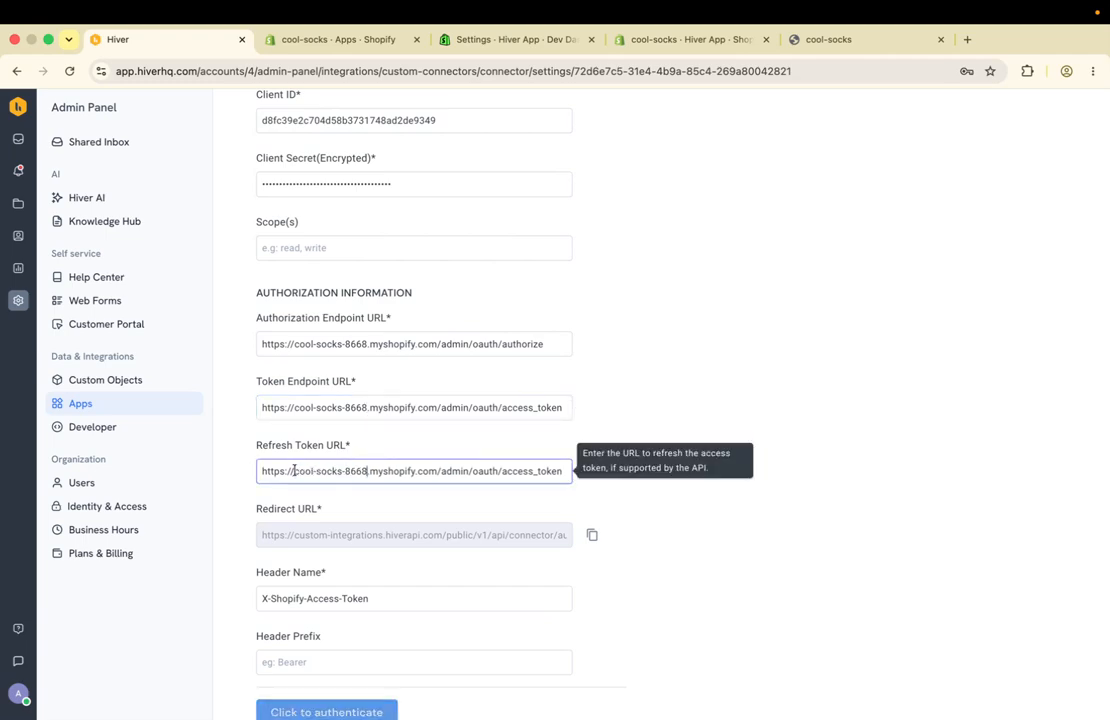
scroll(409, 553, "down", 1)
scroll(409, 553, "up", 5)
scroll(409, 553, "down", 2)
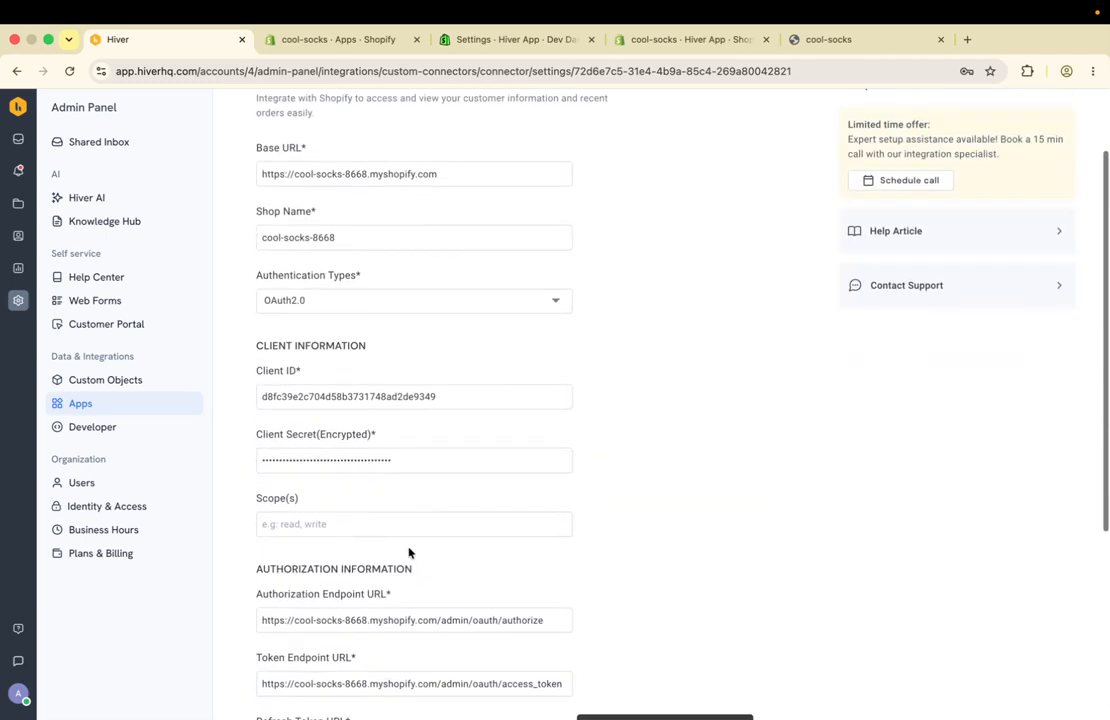
scroll(400, 585, "down", 7)
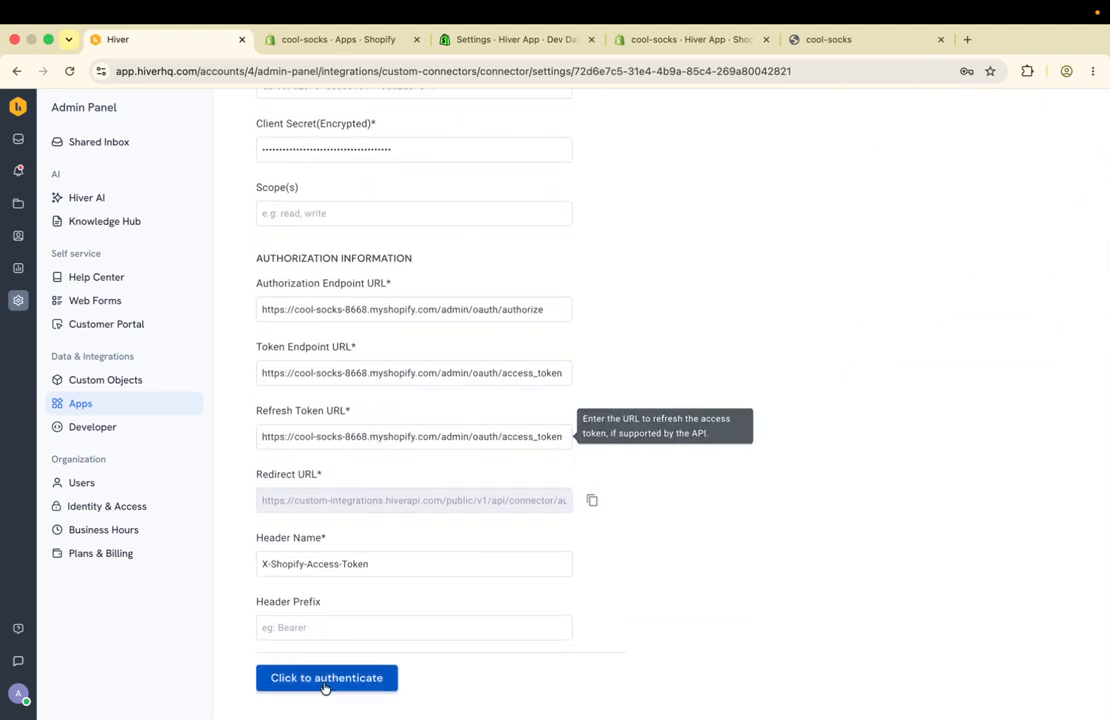
left_click(324, 686)
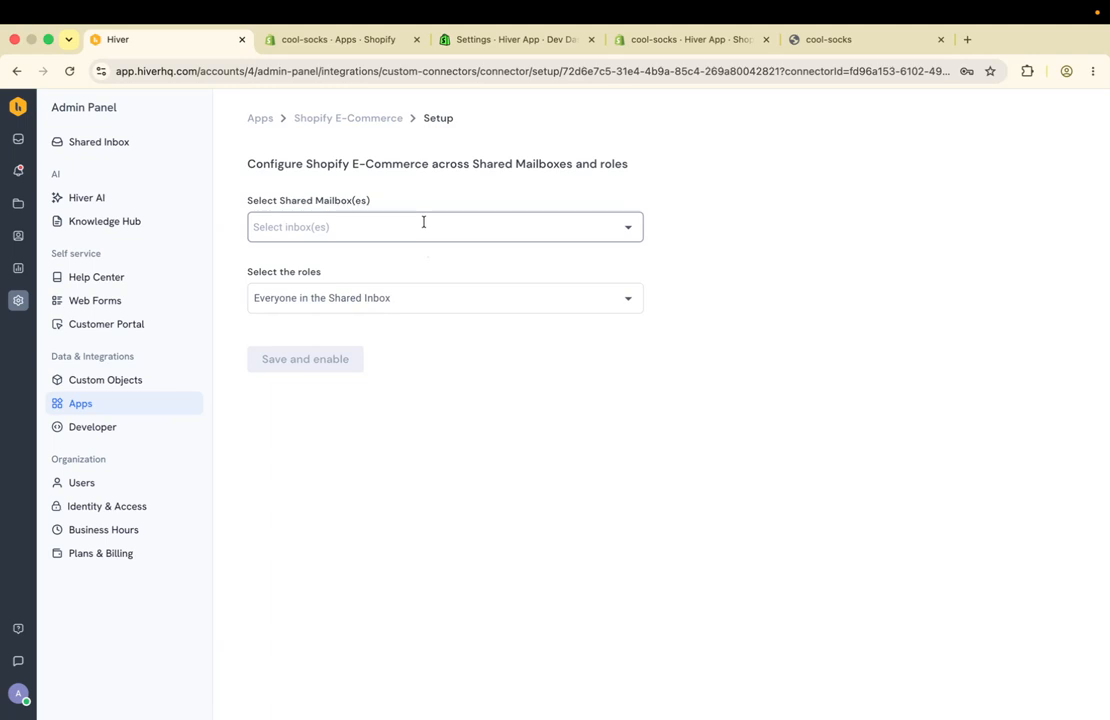
- Enable Shopify E-Commerce for the Accounts Recievables shared mailbox, keeping the role as Everyone in the Shared Inbox, and dismiss the confirmation
left_click(423, 222)
left_click(359, 270)
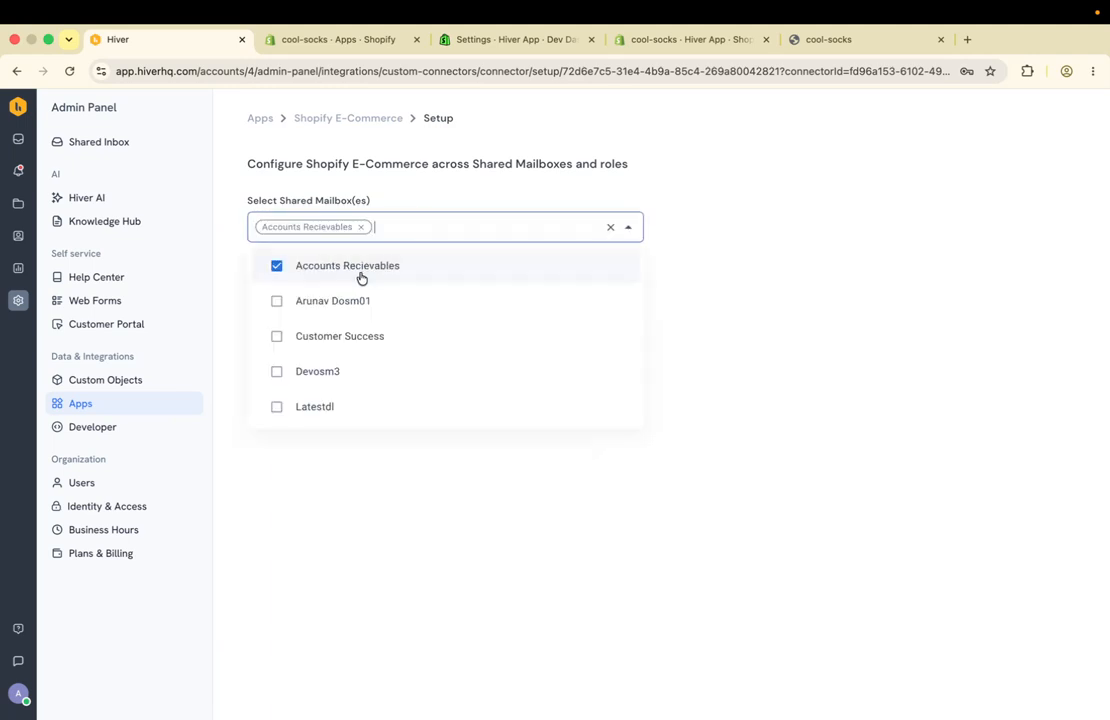
left_click(458, 198)
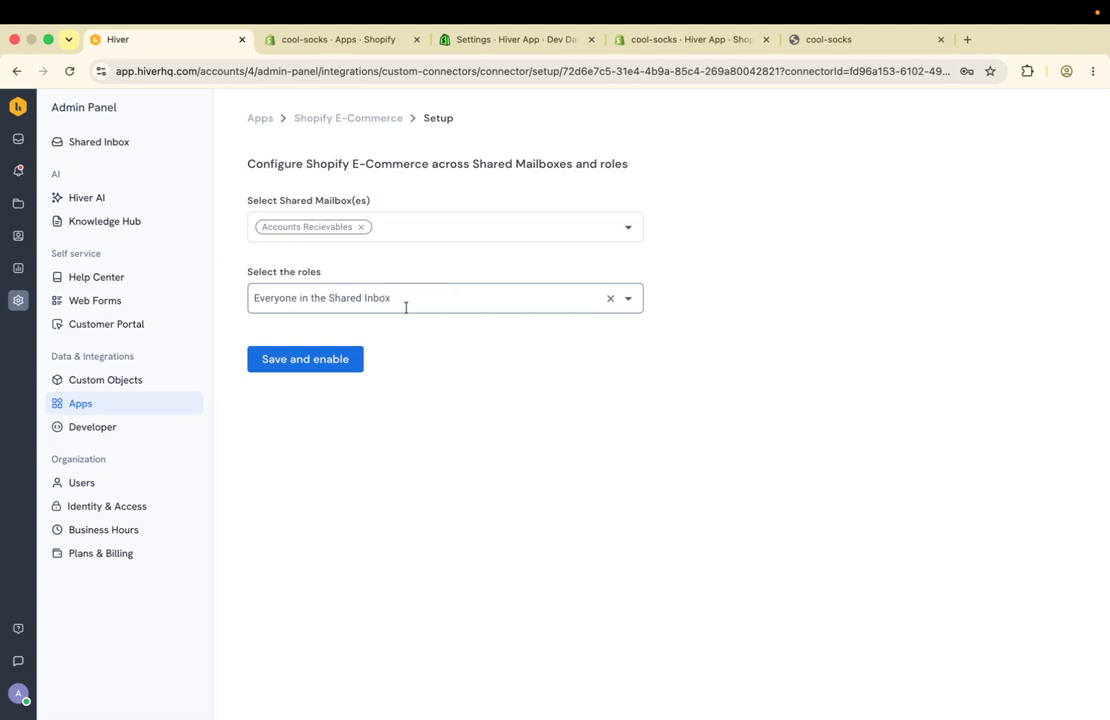
left_click(301, 362)
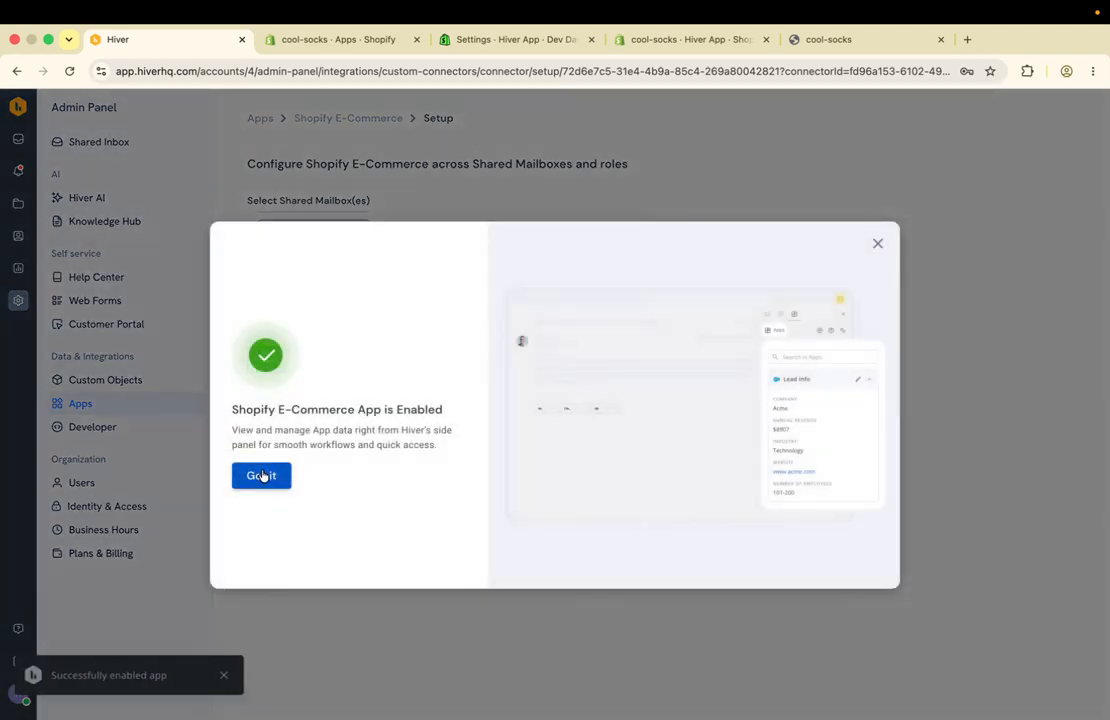
left_click(263, 476)
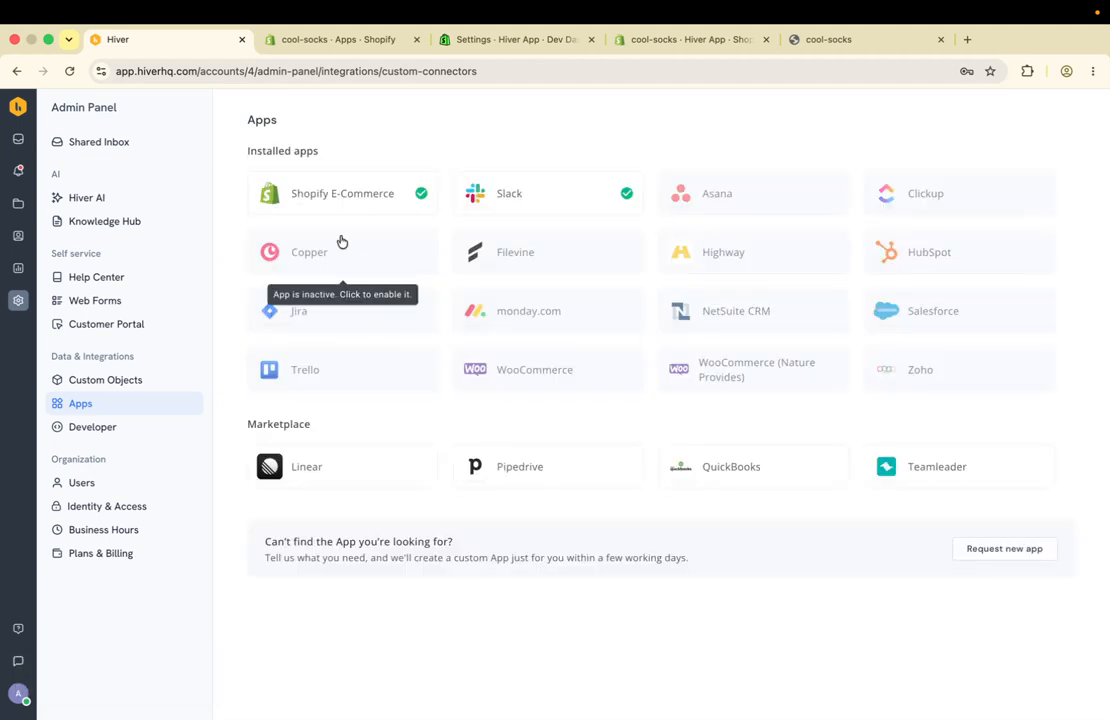
- Open the installed Shopify E-Commerce app's settings and inspect the visibility configuration of the Recent order list card, closing it without changes
left_click(18, 140)
left_click(18, 300)
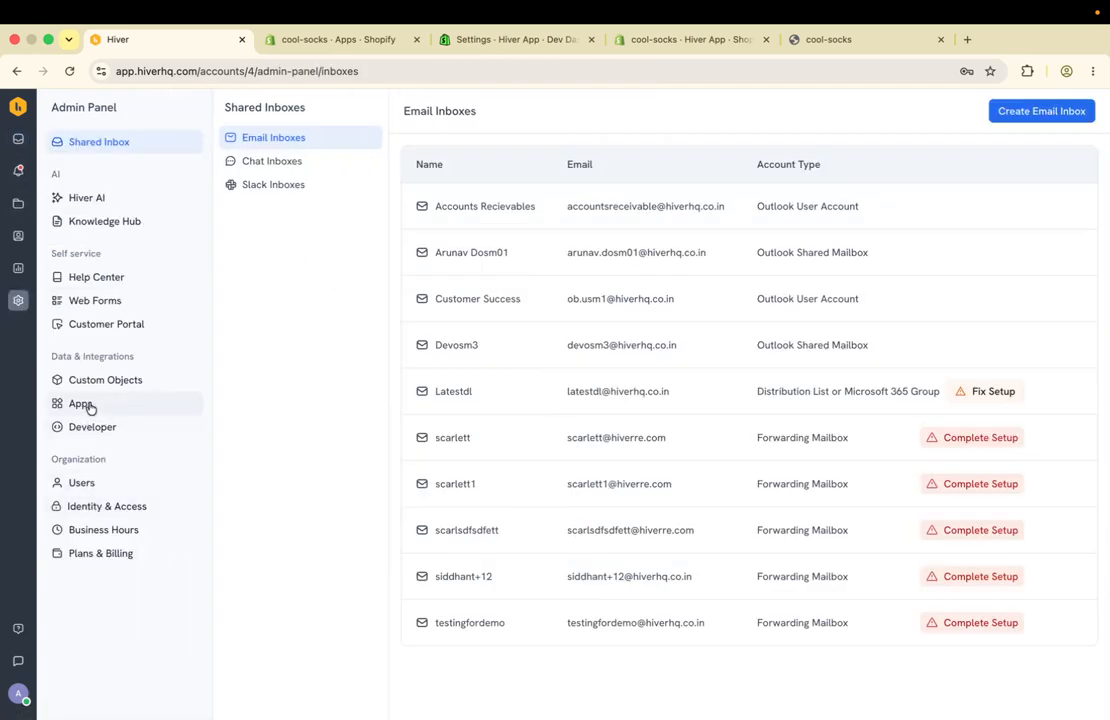
left_click(88, 406)
left_click(330, 191)
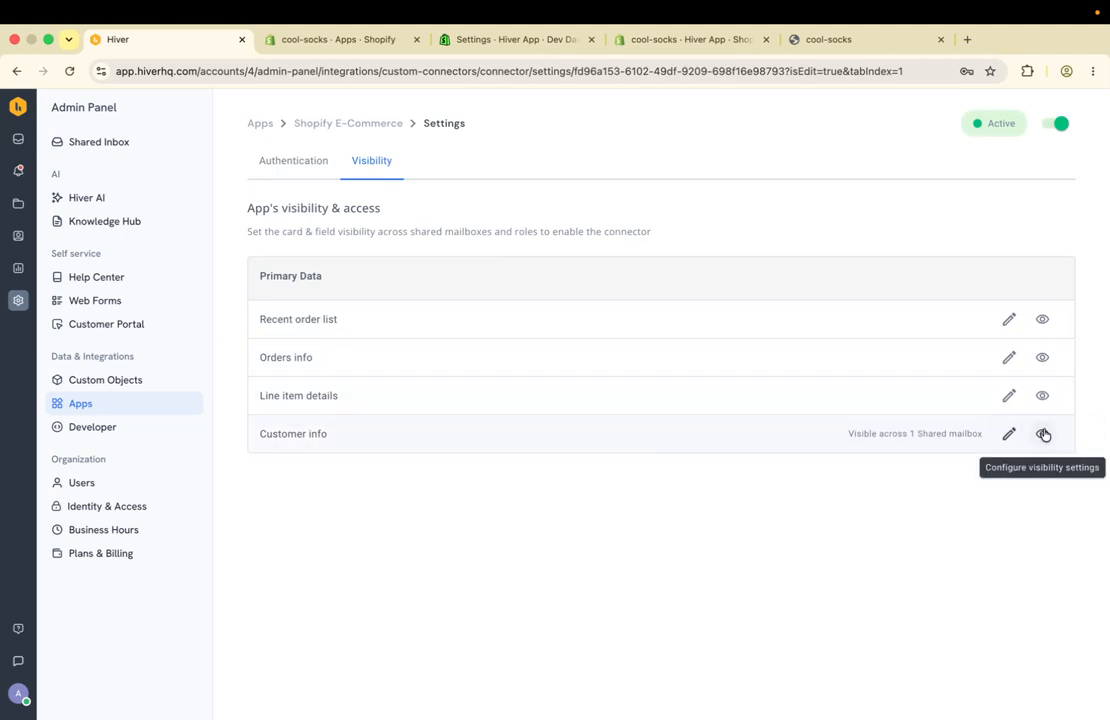
left_click(1041, 322)
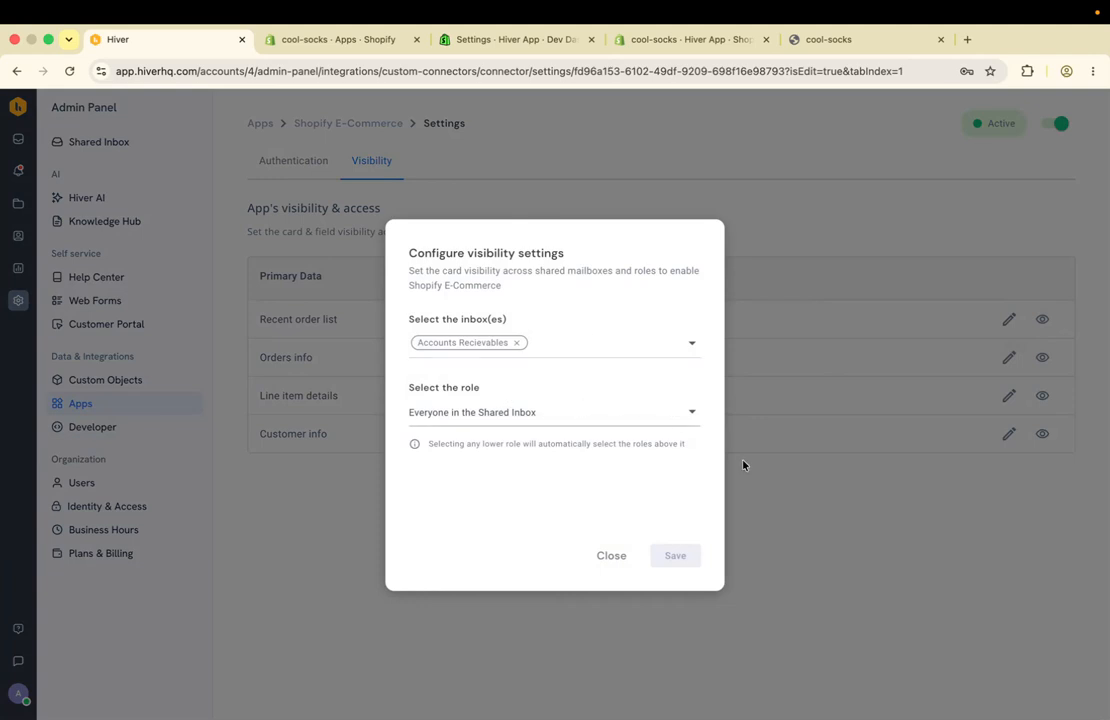
left_click(611, 555)
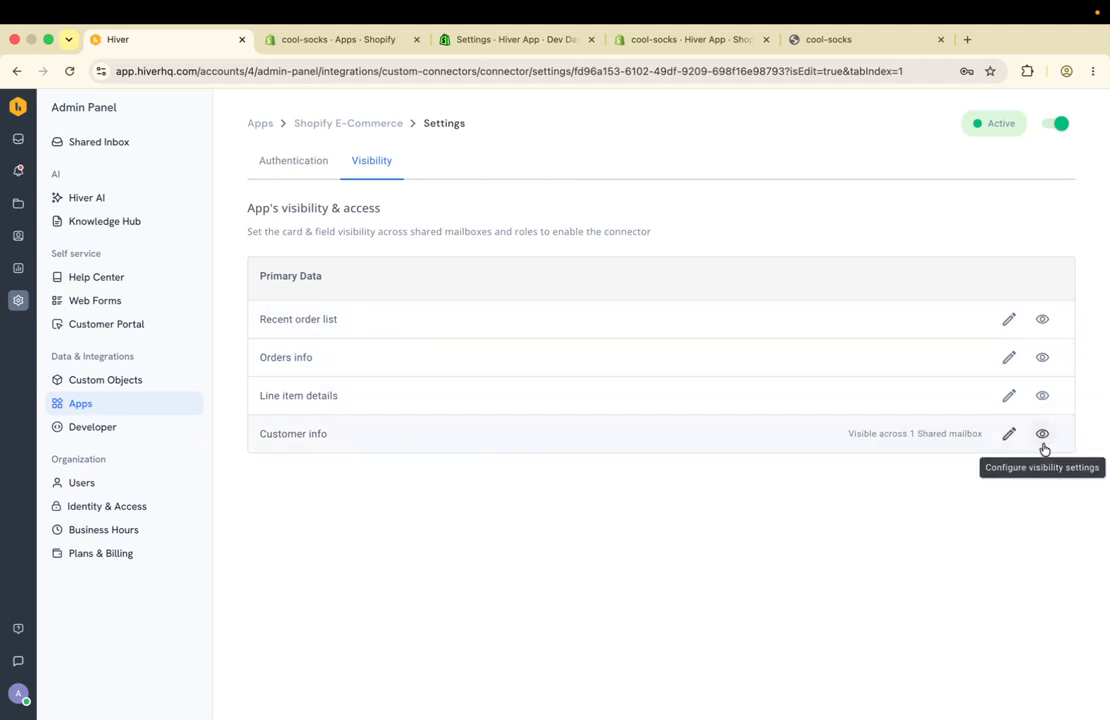
- Return to the conversations and review the Shopify E-Commerce order, line item and customer cards for the open refund status email
left_click(18, 142)
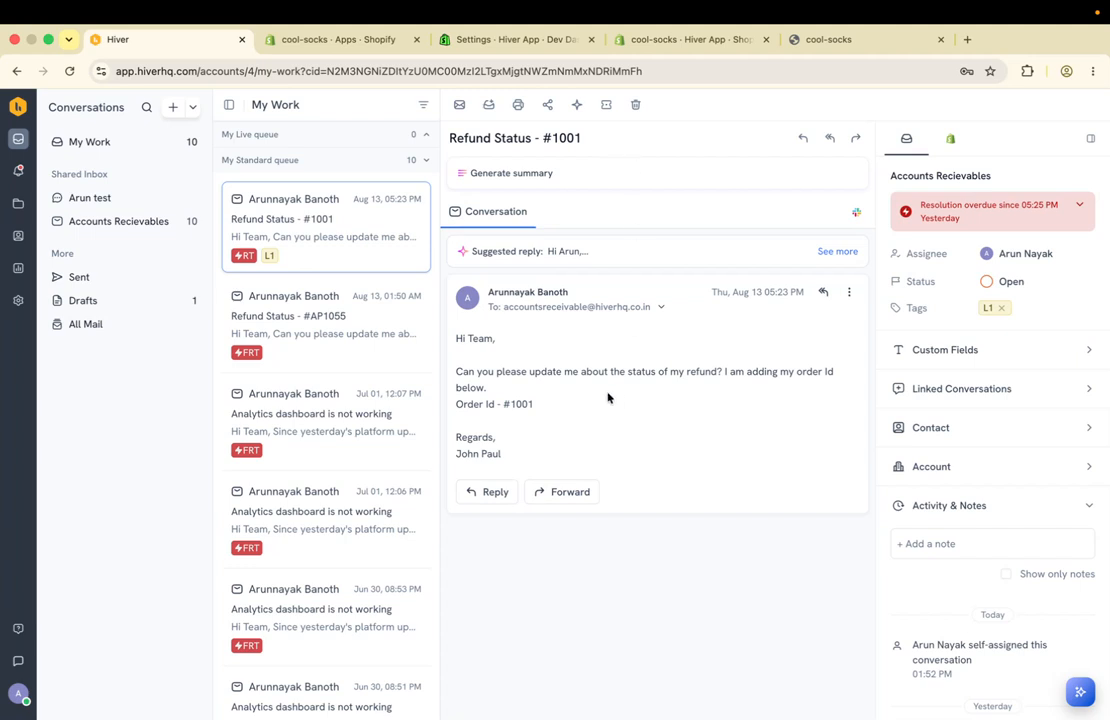
left_click(949, 141)
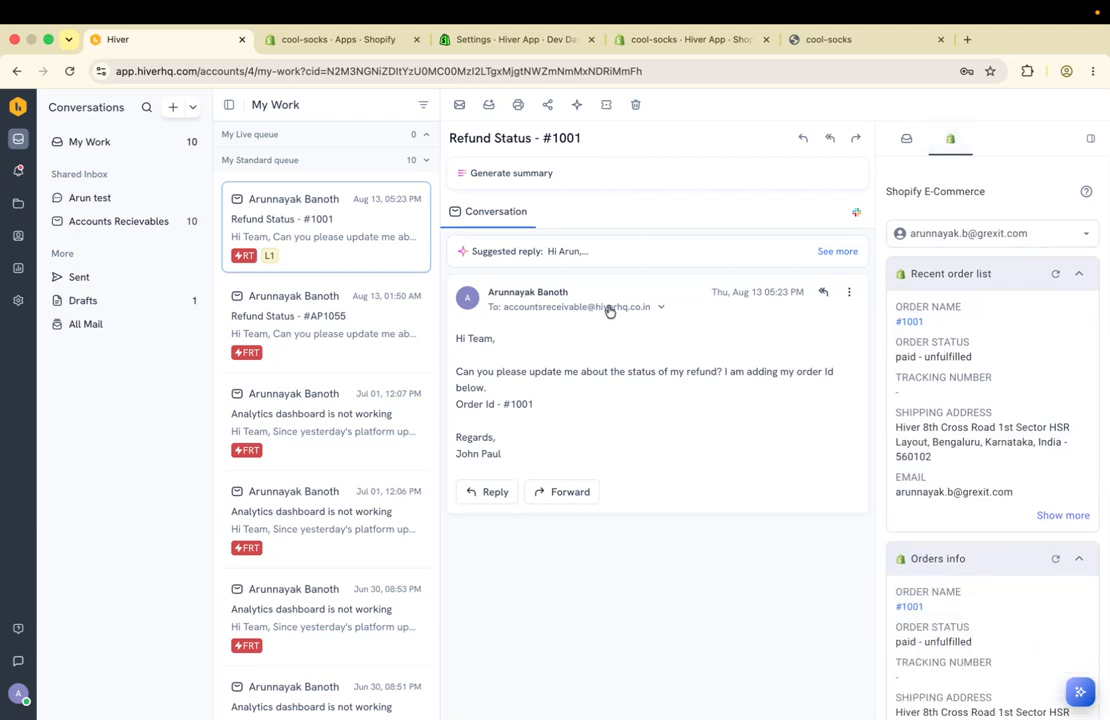
scroll(910, 582, "down", 5)
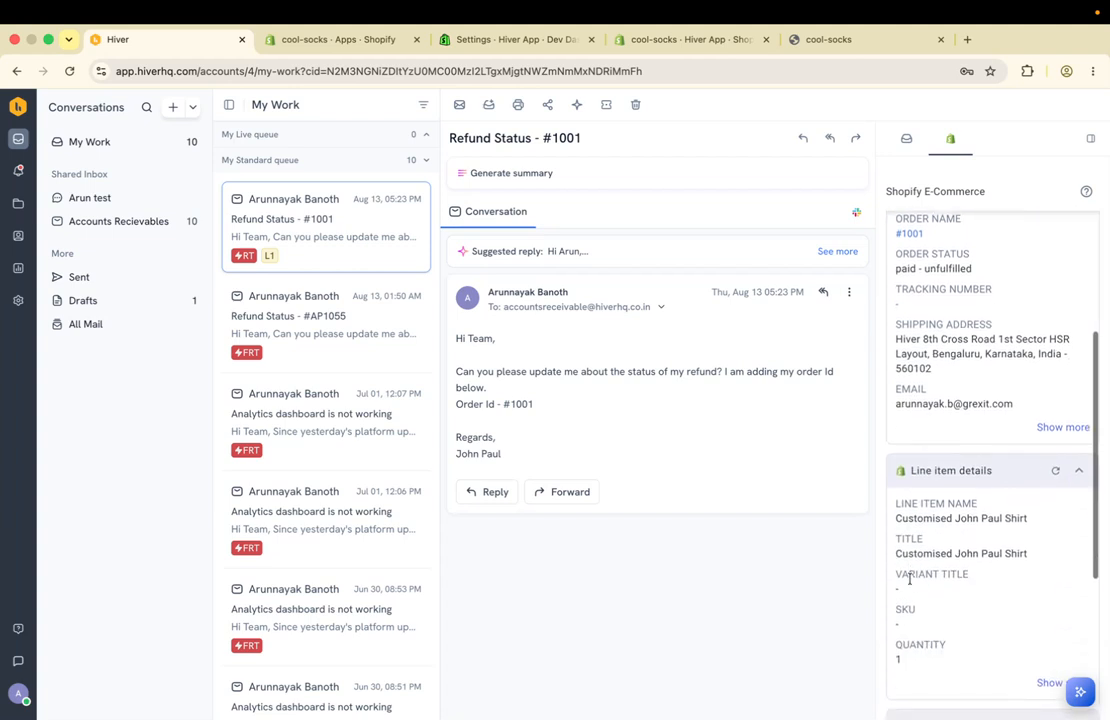
scroll(910, 582, "down", 5)
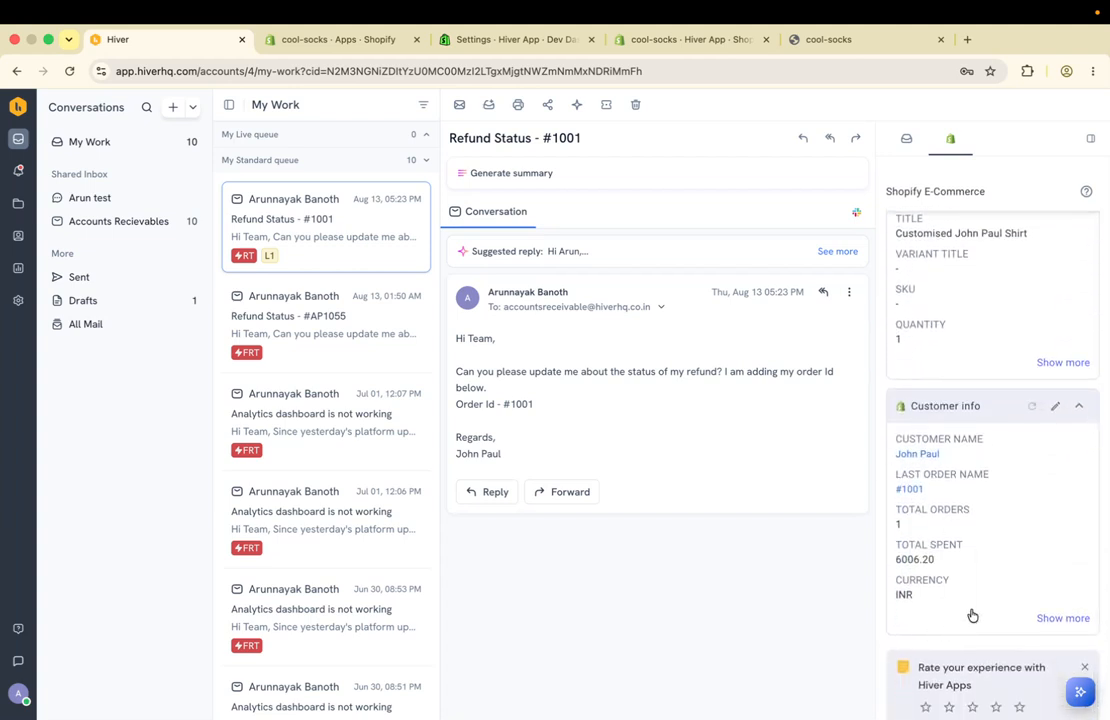
scroll(989, 468, "up", 5)
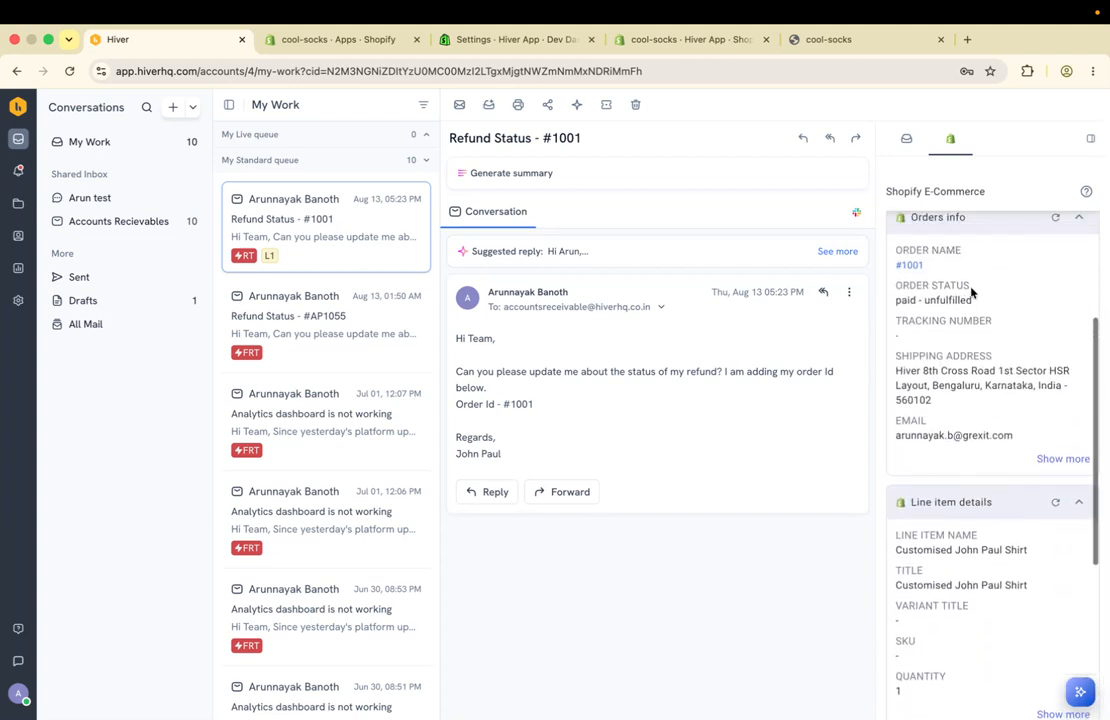
scroll(971, 292, "up", 5)
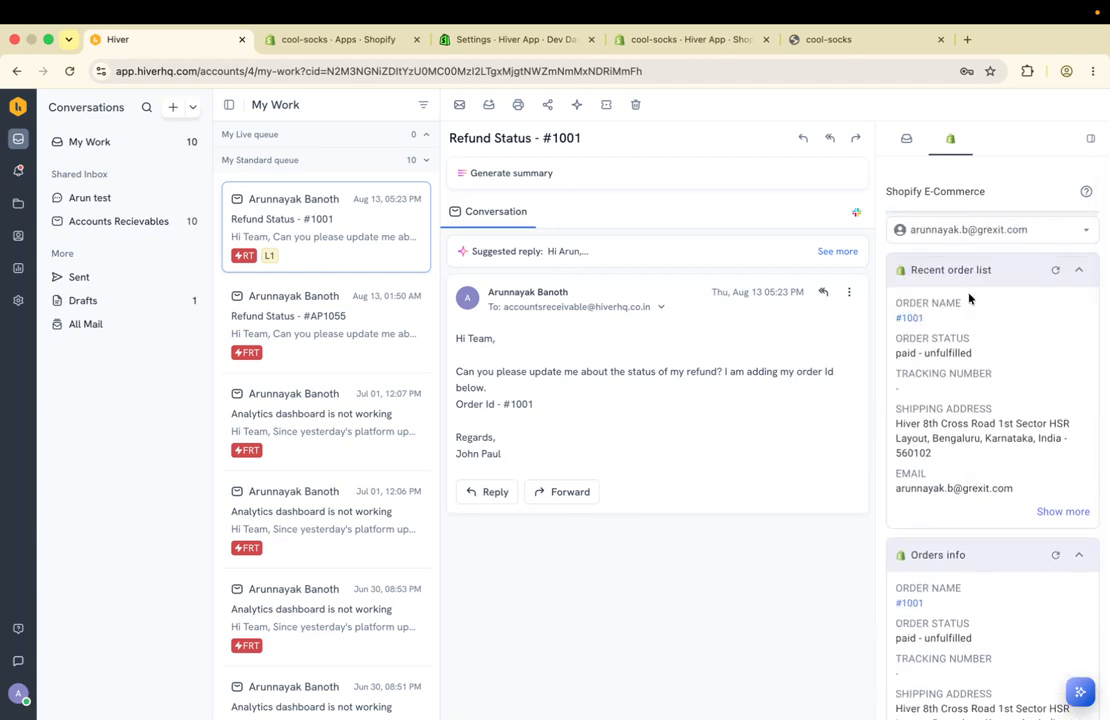
key("ctrl+Left")
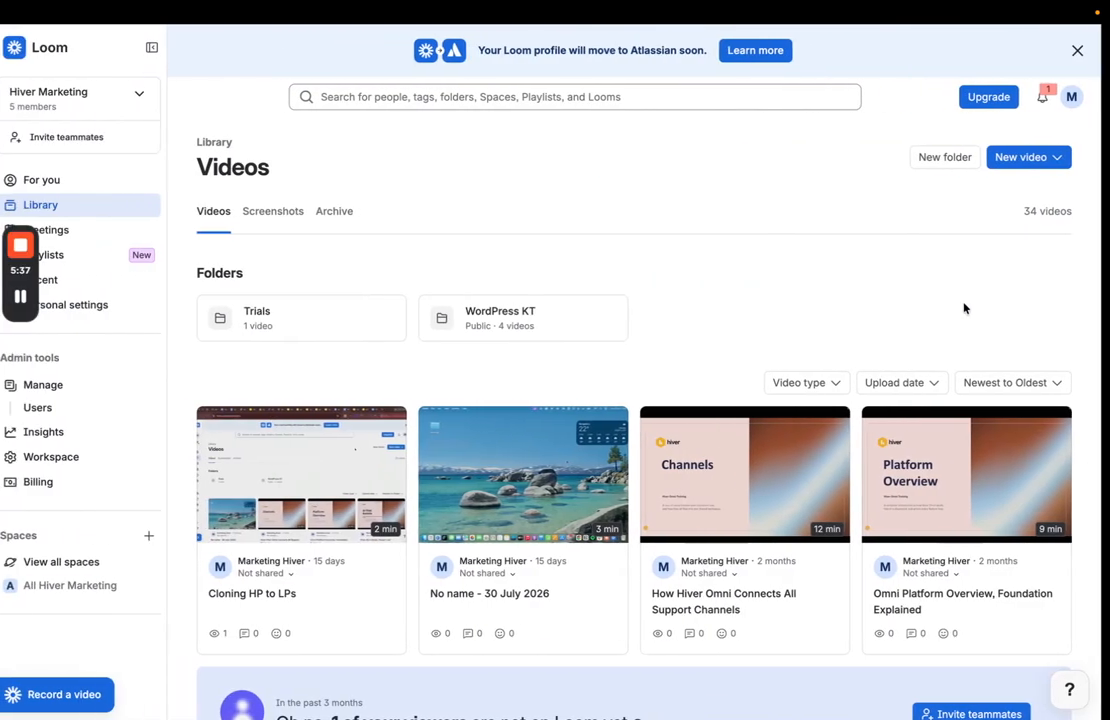